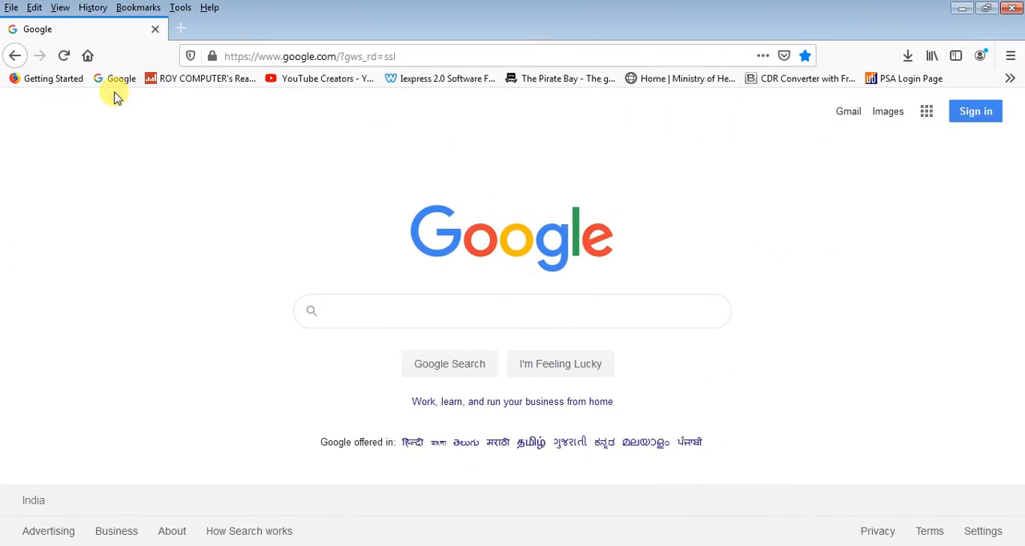
Open Google Drive from the Google homepage and sign in to the listed account with the account password
click(120, 79)
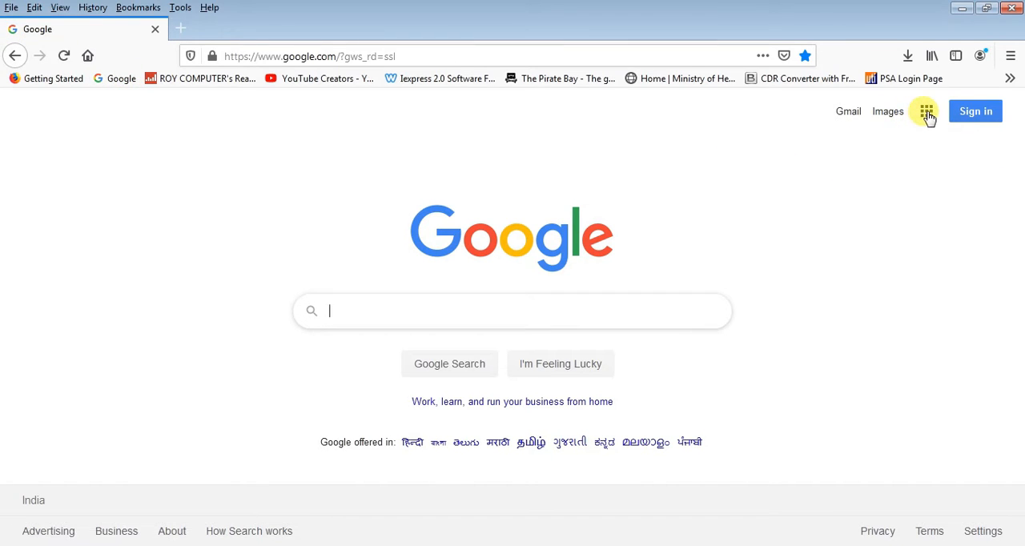
click(926, 112)
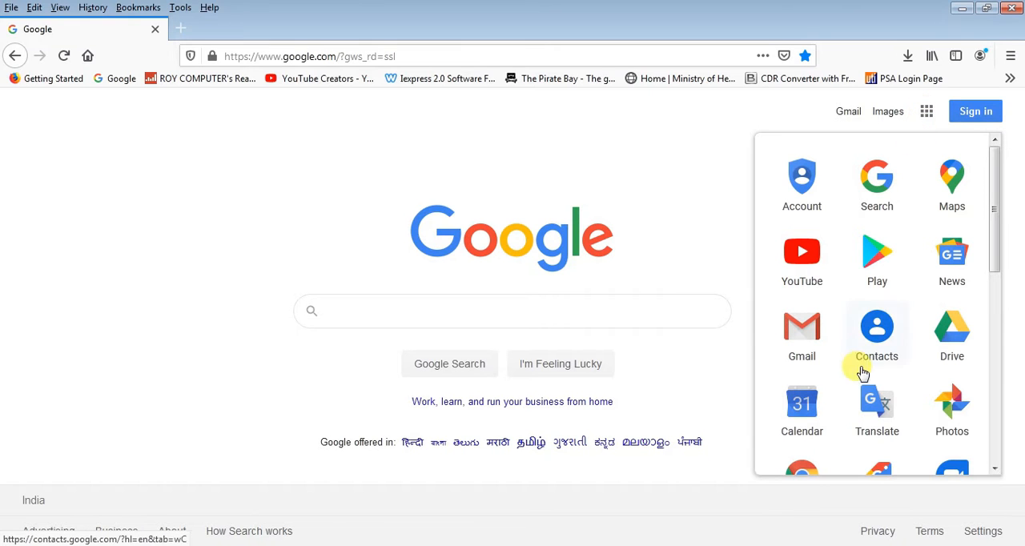
click(953, 330)
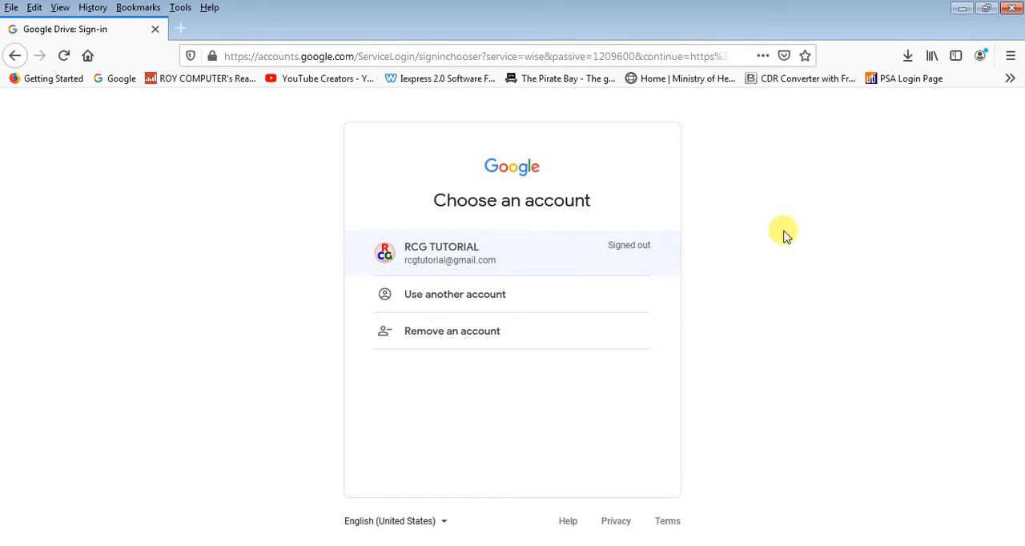
click(472, 253)
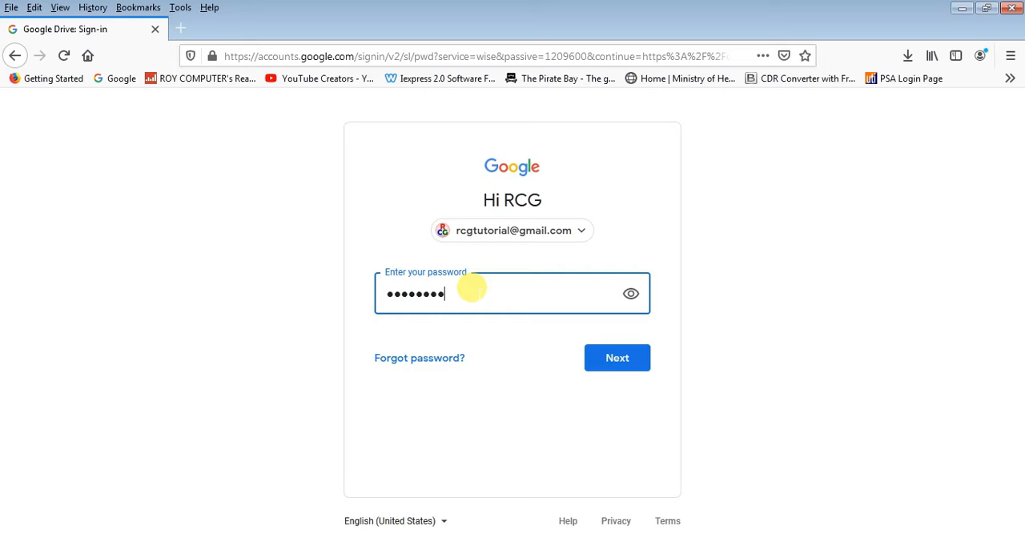
key(Return)
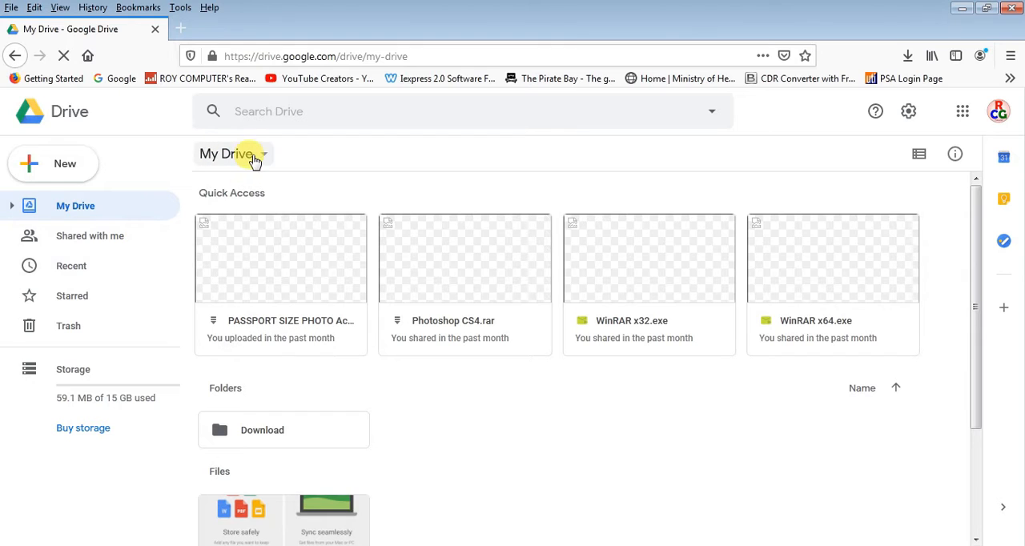
Create a new blank Google Sheets spreadsheet in My Drive
click(265, 156)
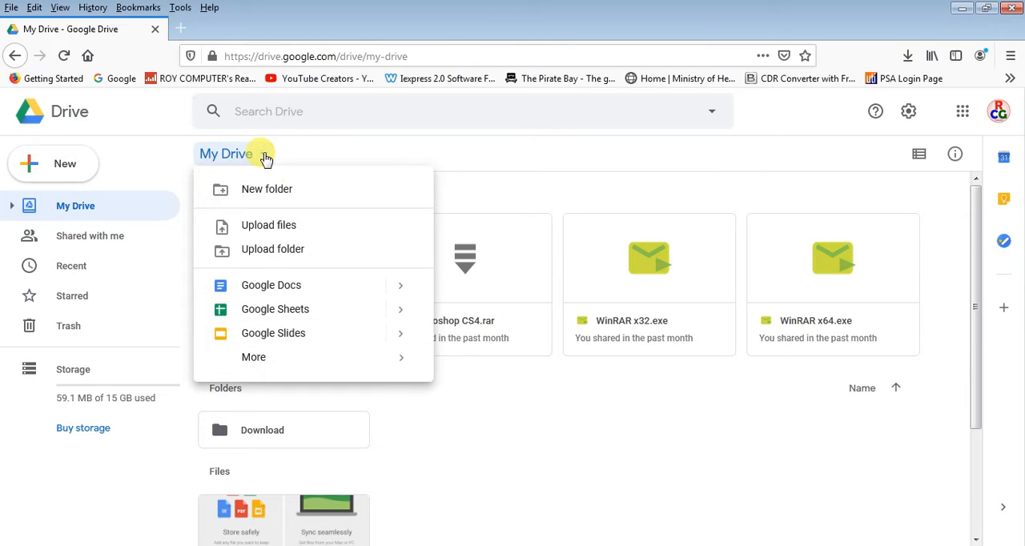
mouse_move(400, 313)
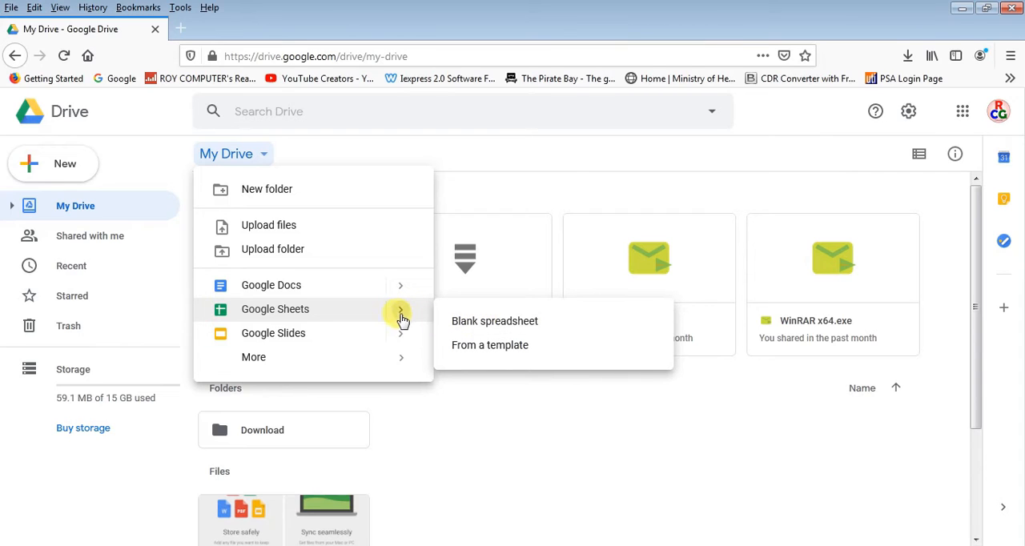
click(330, 316)
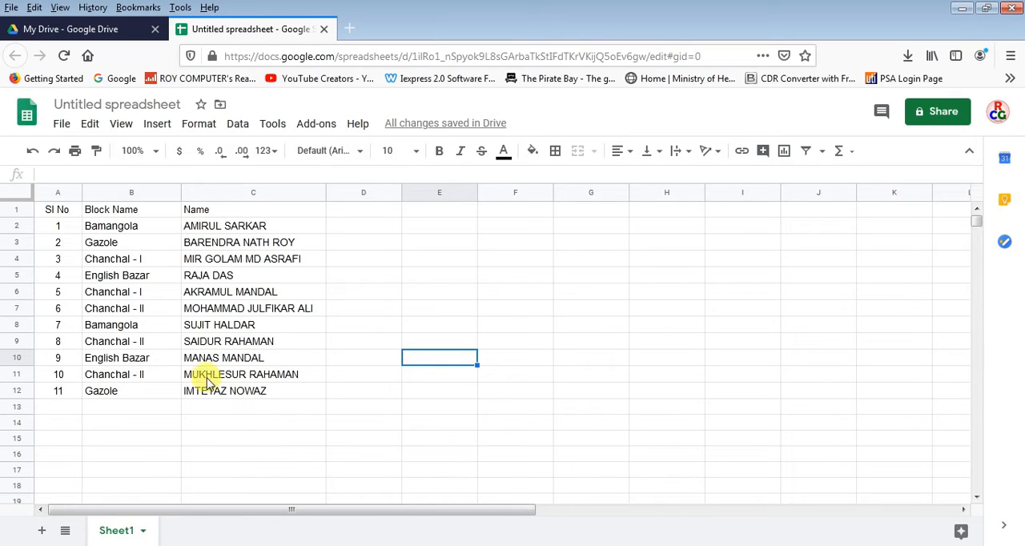
Start a single-color conditional formatting rule and set its range to A2:C100
click(202, 126)
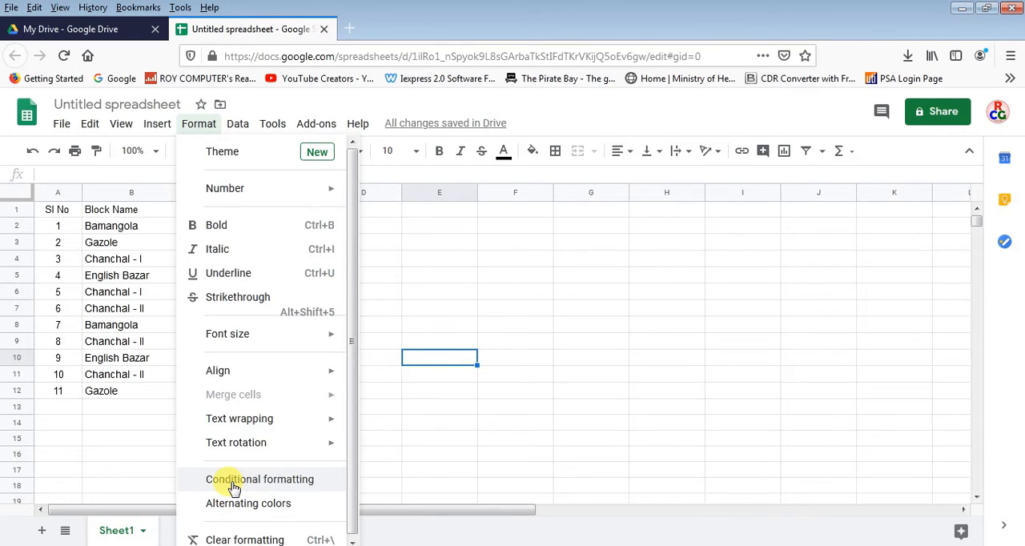
click(286, 480)
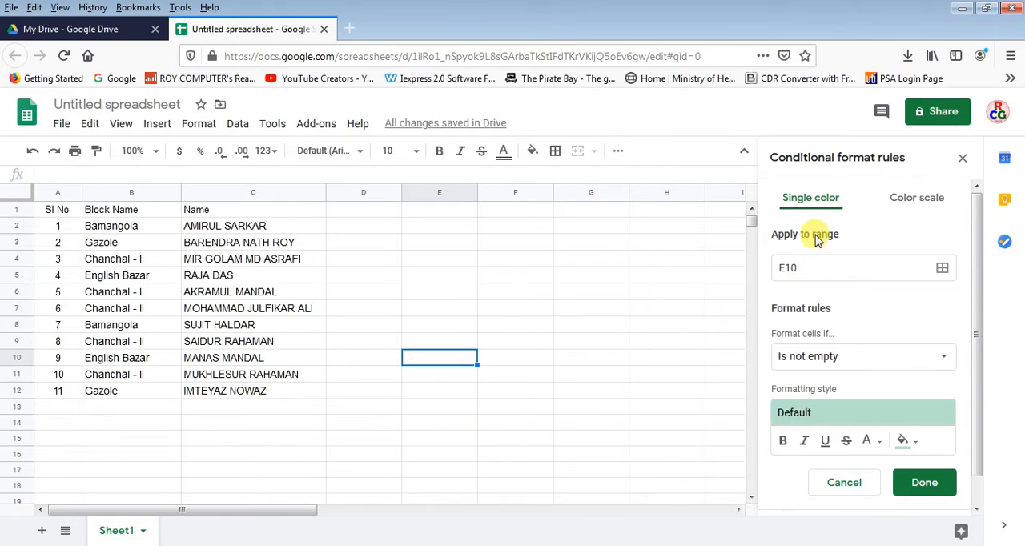
mouse_move(974, 236)
mouse_down()
mouse_move(973, 270)
mouse_move(971, 240)
mouse_up()
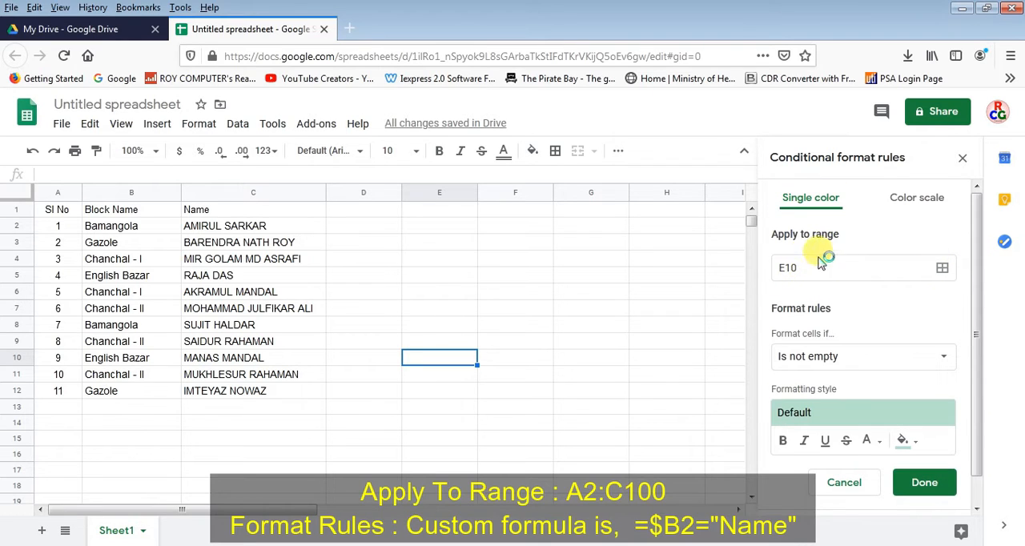
click(794, 268)
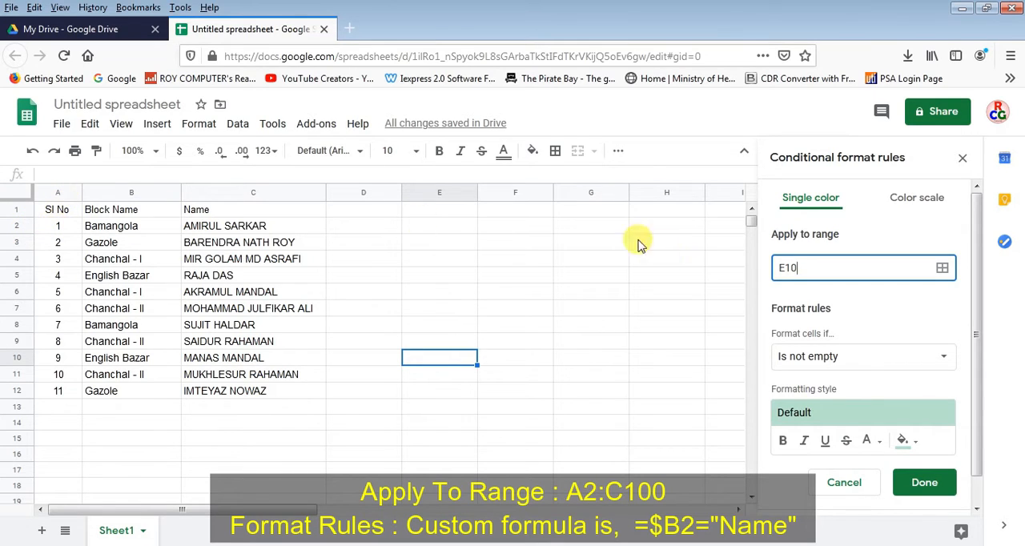
click(800, 264)
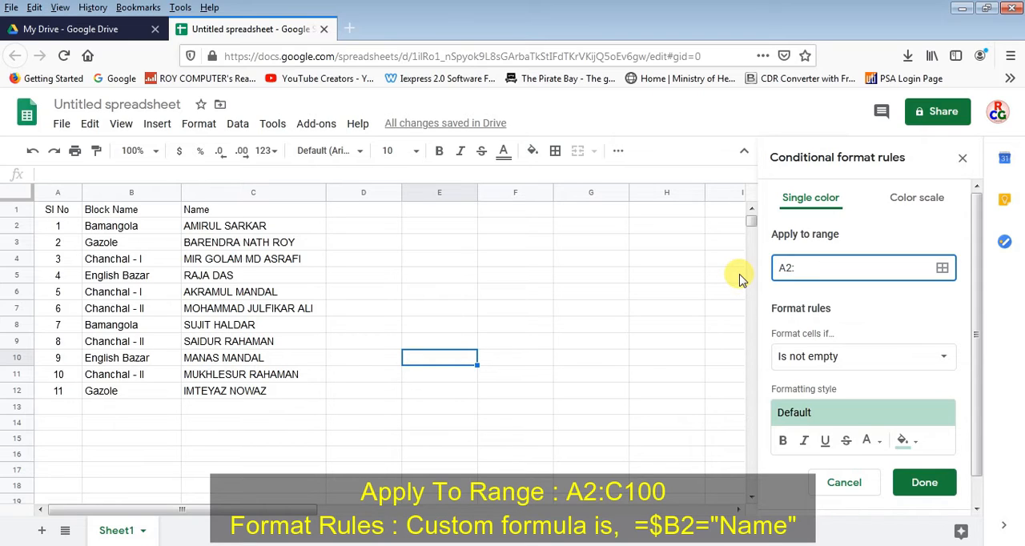
text(A2:)
key(BackSpace)
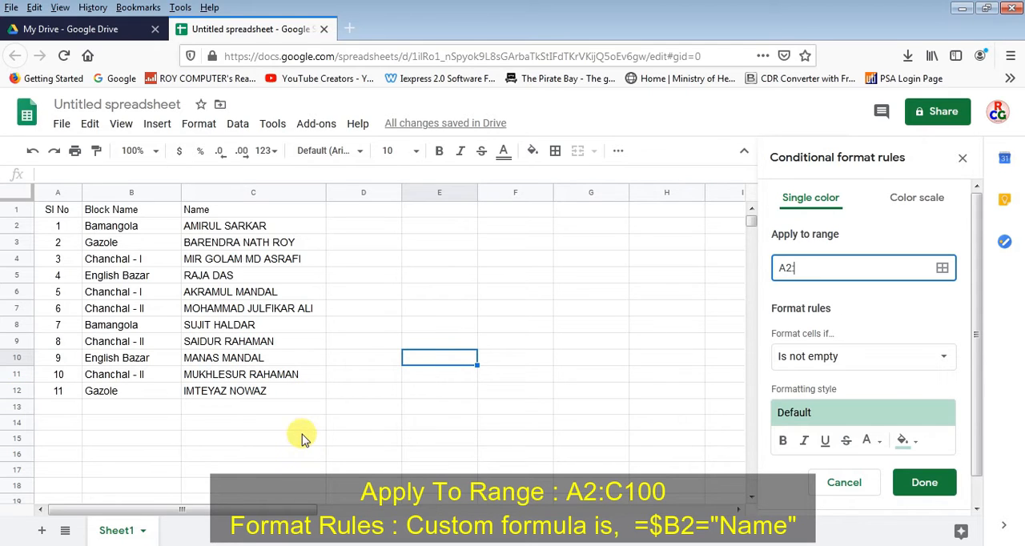
scroll(301, 436, down, 3)
scroll(301, 437, down, 1)
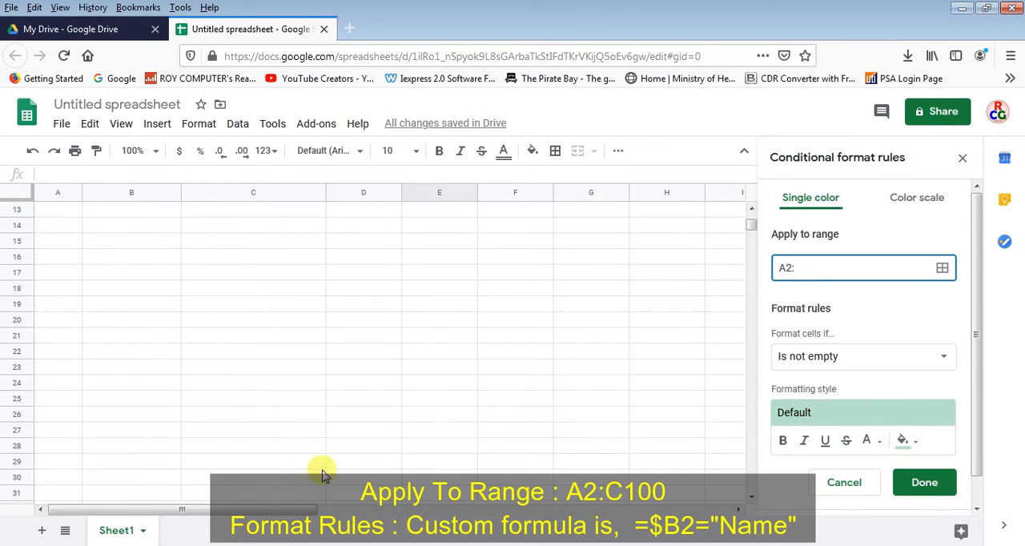
scroll(319, 418, up, 4)
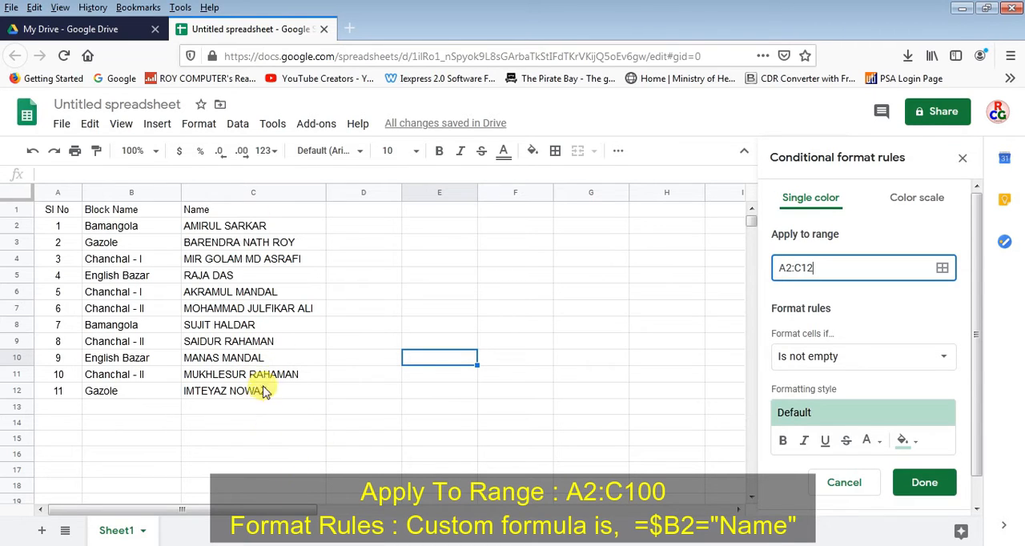
drag(814, 268, 806, 267)
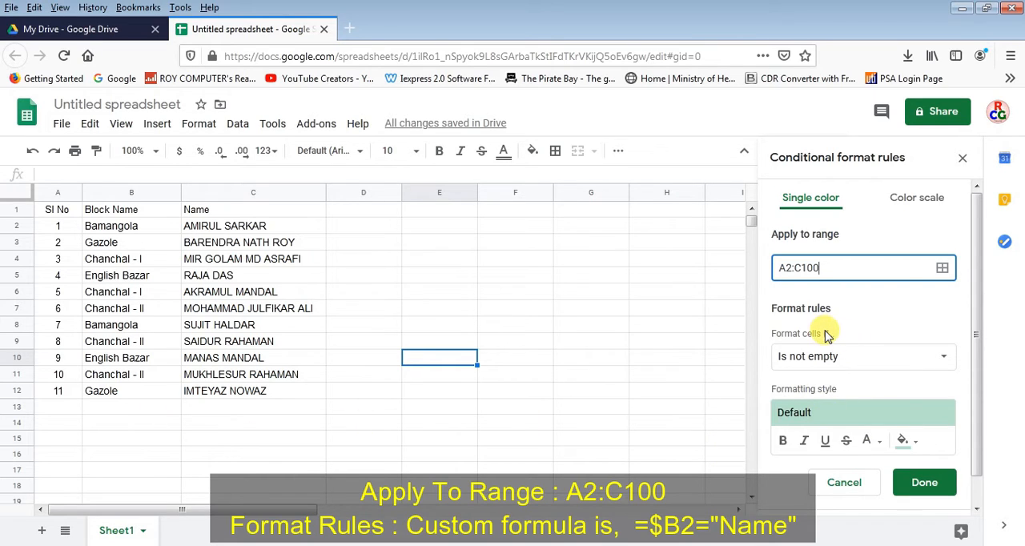
Set the rule's condition to "Custom formula is" with the formula =$B2="Gazole"
click(901, 360)
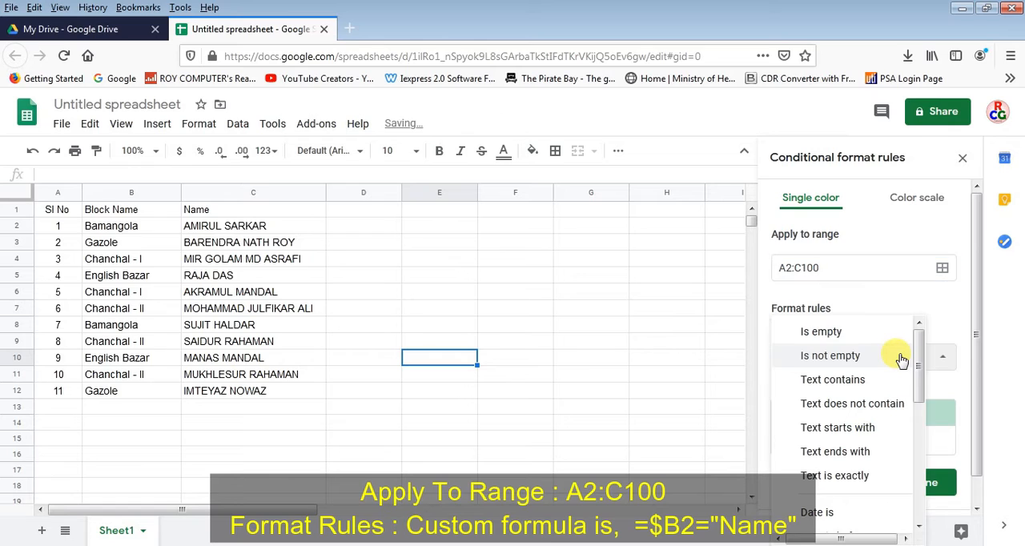
drag(919, 360, 919, 488)
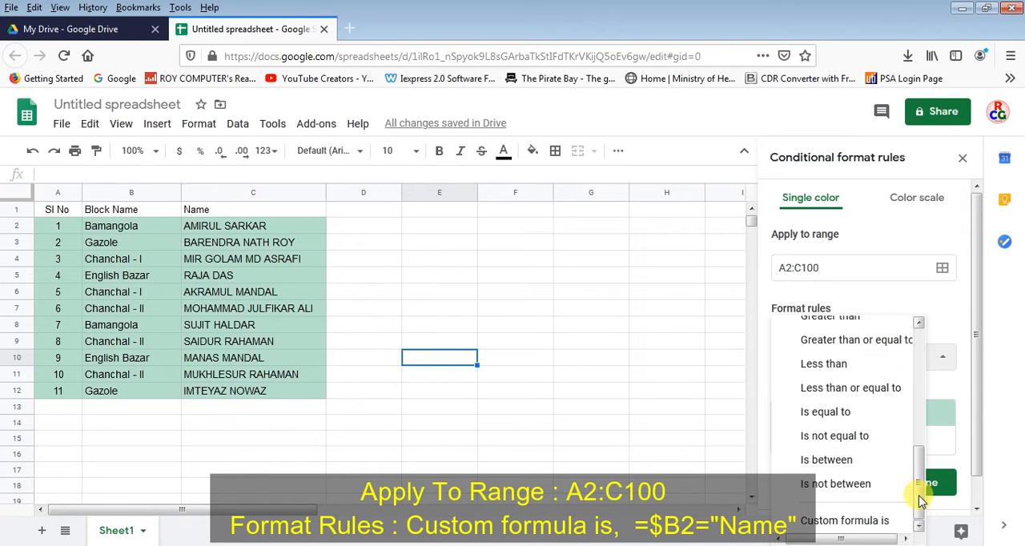
click(872, 519)
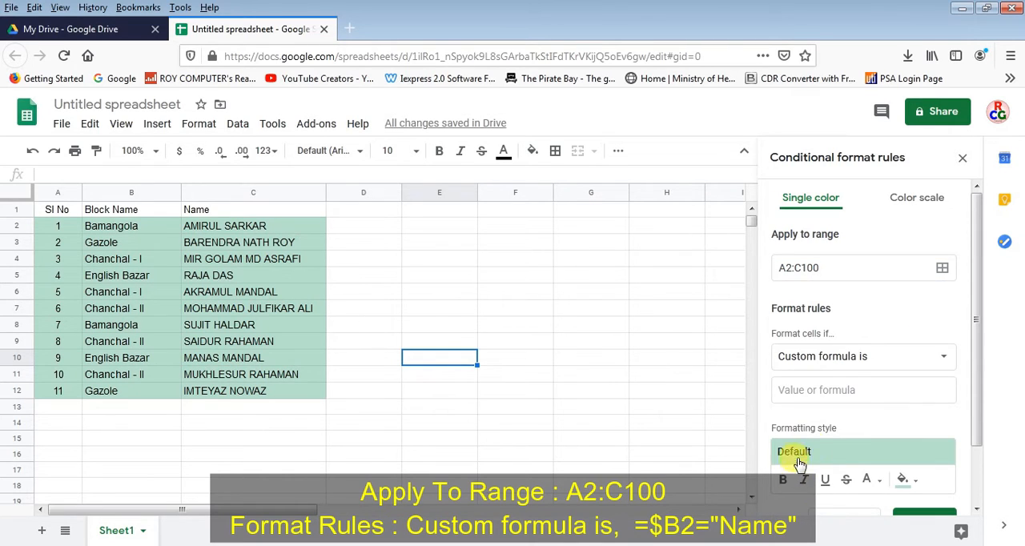
click(846, 384)
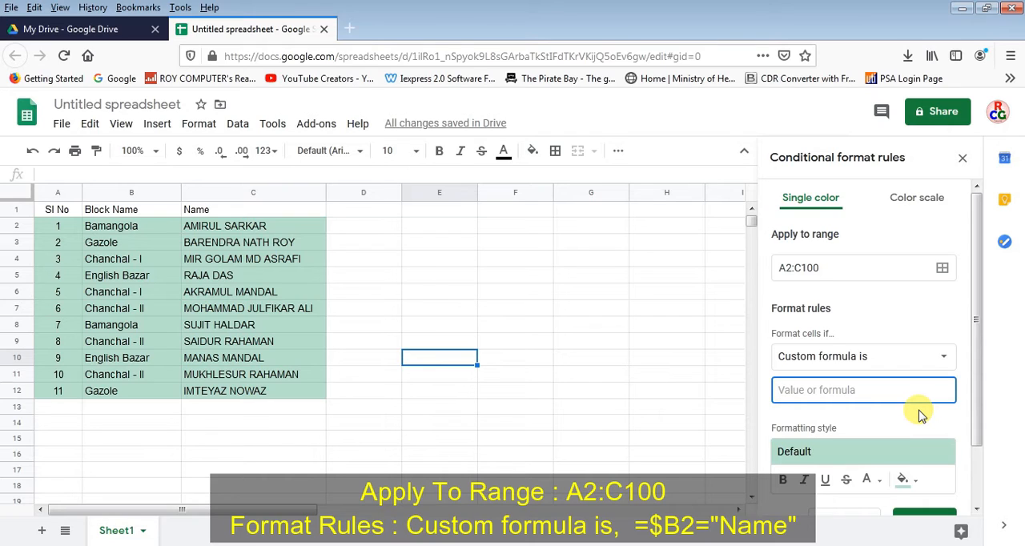
text(=$)
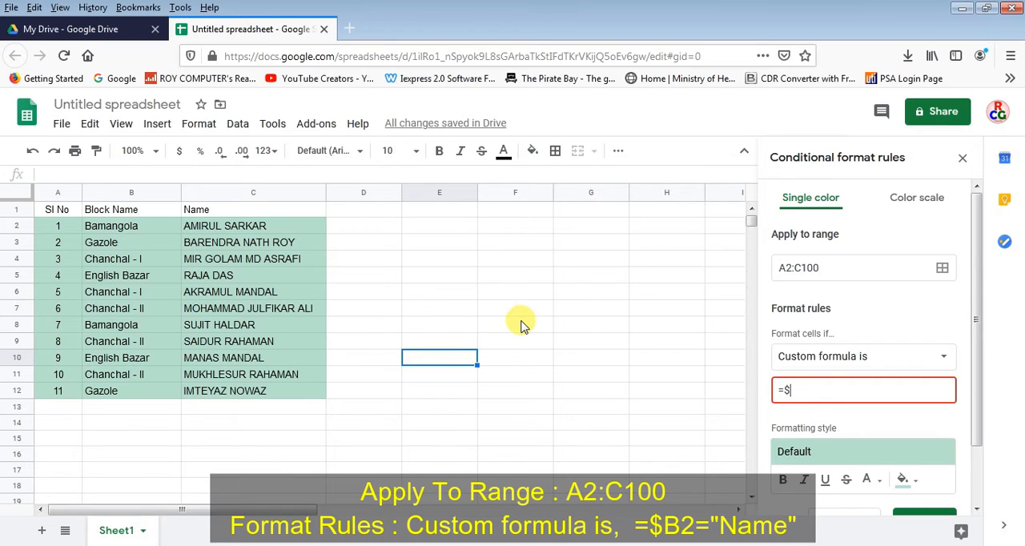
text(B2)
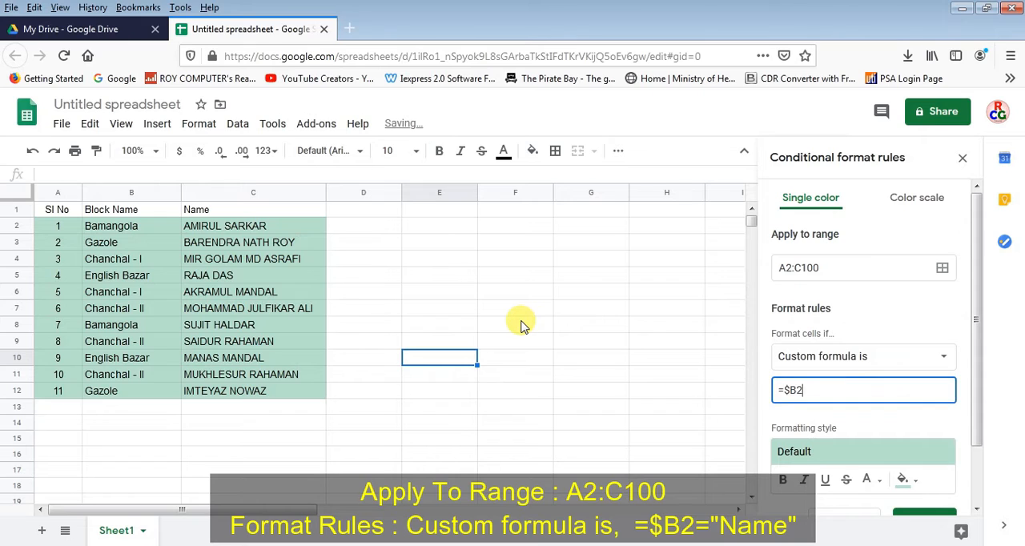
text(=)
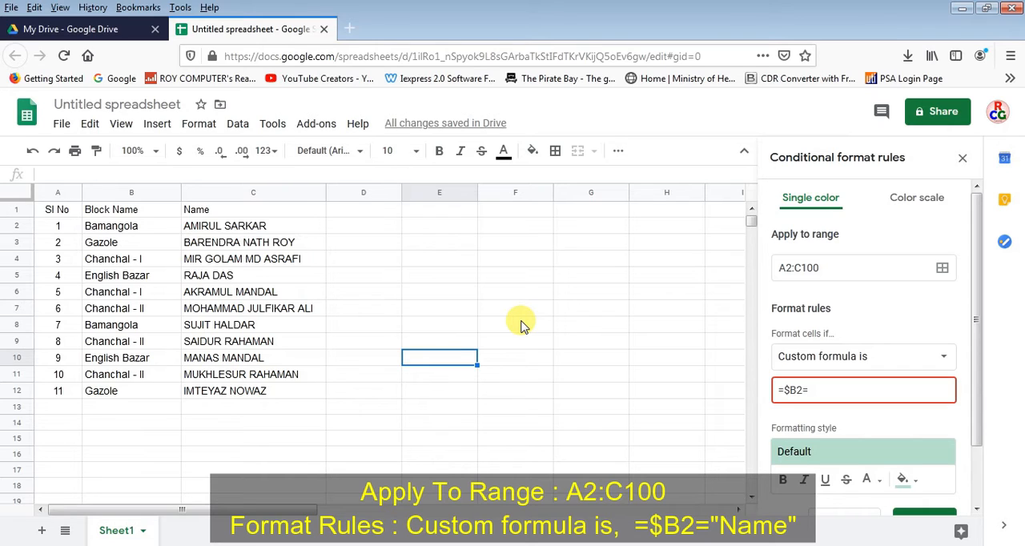
text("C)
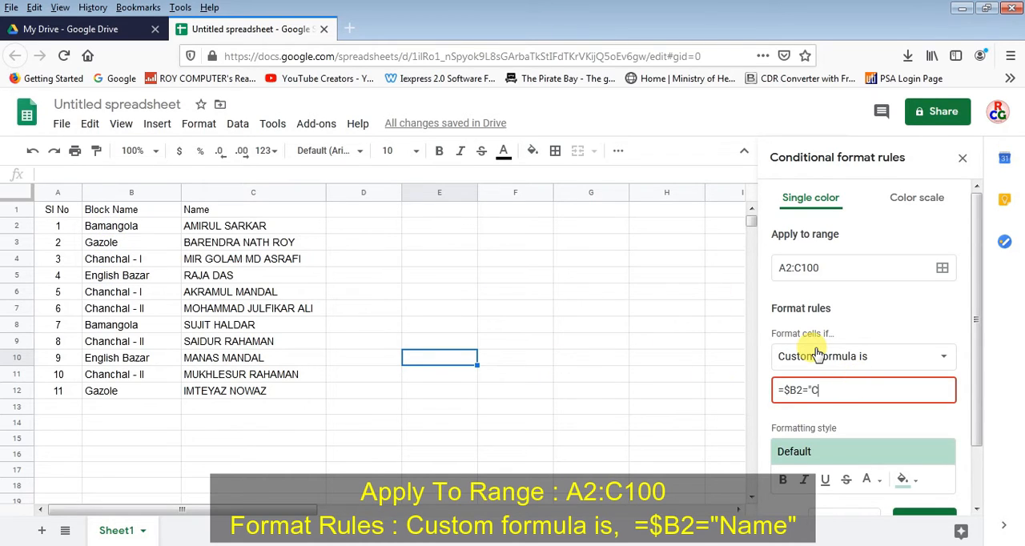
key(BackSpace)
text(Gazole")
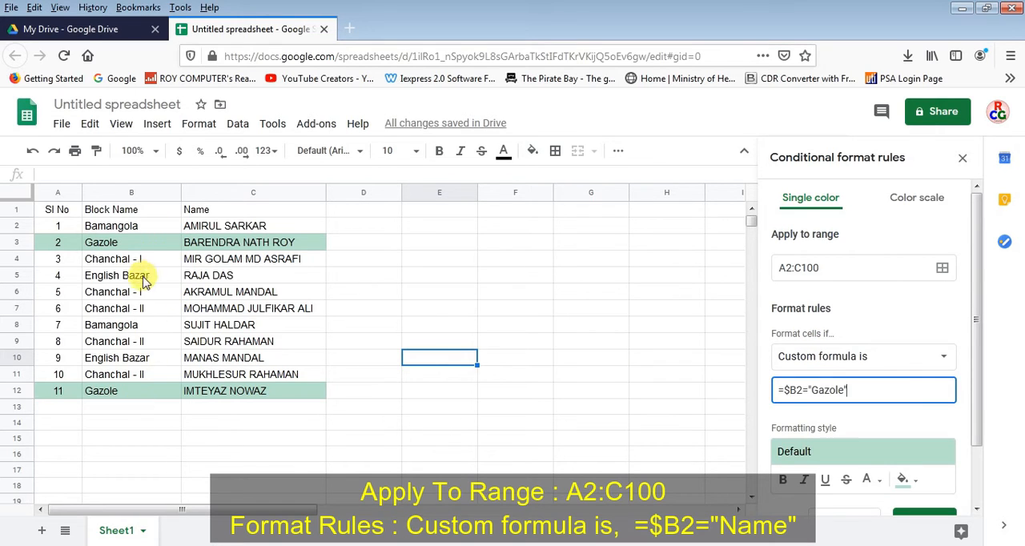
Give the Gazole rule a light green fill color and save the rule
drag(976, 394, 978, 443)
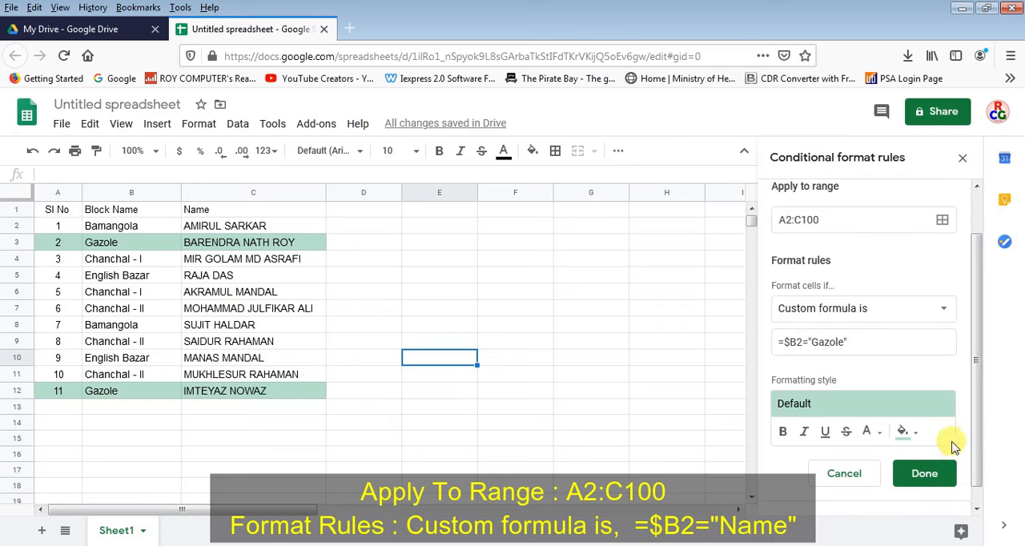
click(911, 434)
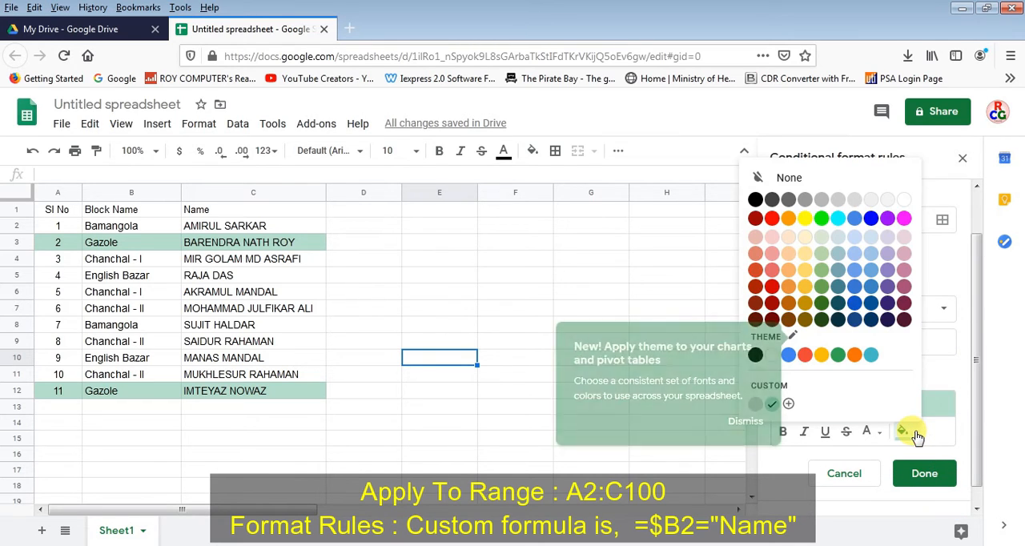
click(821, 238)
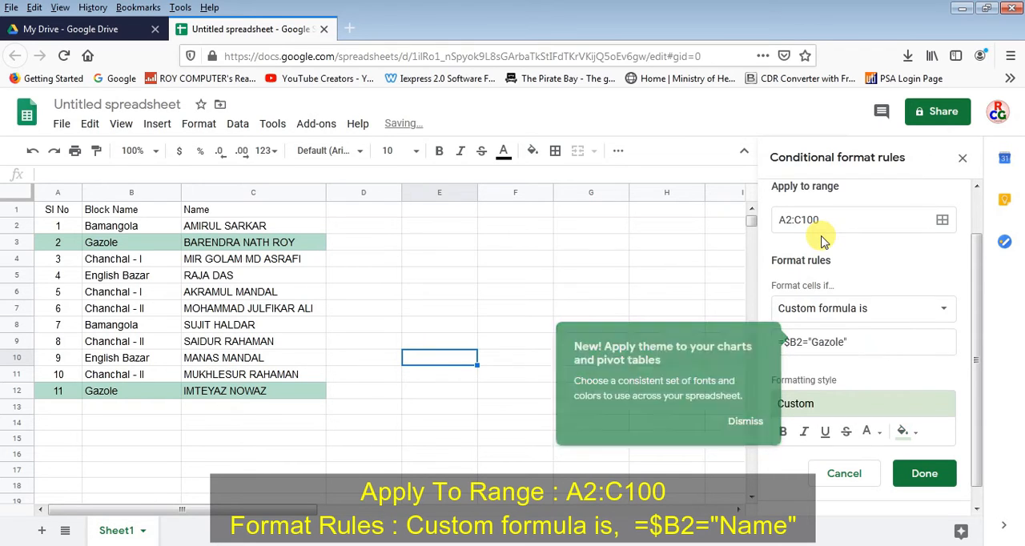
click(926, 478)
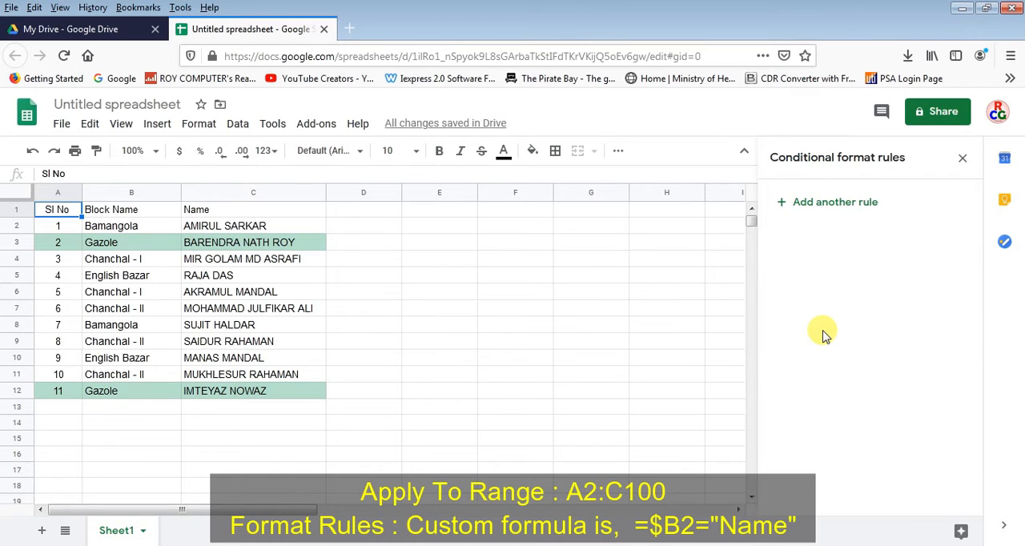
Add another conditional formatting rule and set its range to A2:C100
click(805, 206)
click(812, 268)
click(784, 267)
key(BackSpace)
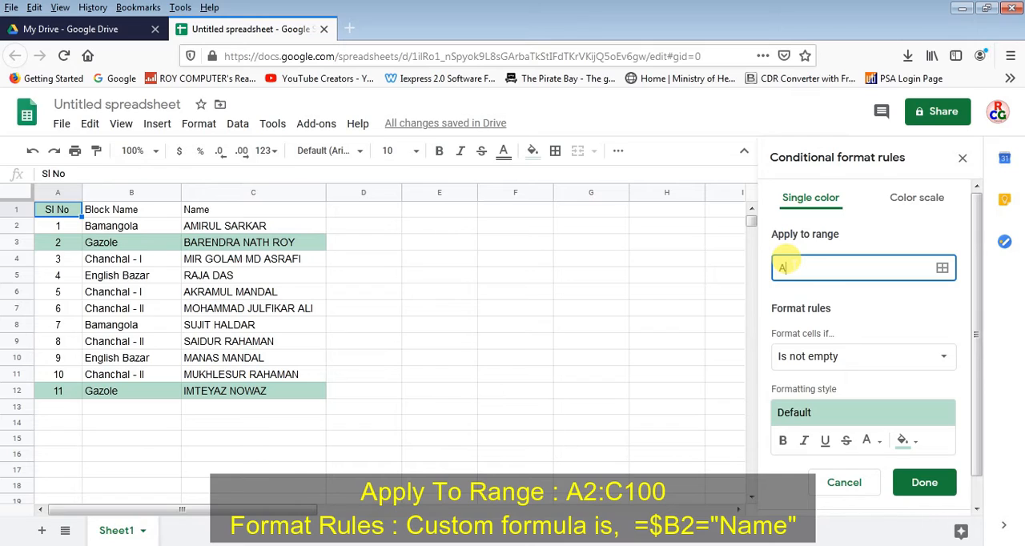
text(2)
text(:B)
key(BackSpace)
text(C100)
Set the new rule's condition to "Custom formula is"
click(861, 358)
drag(915, 359, 921, 481)
click(876, 522)
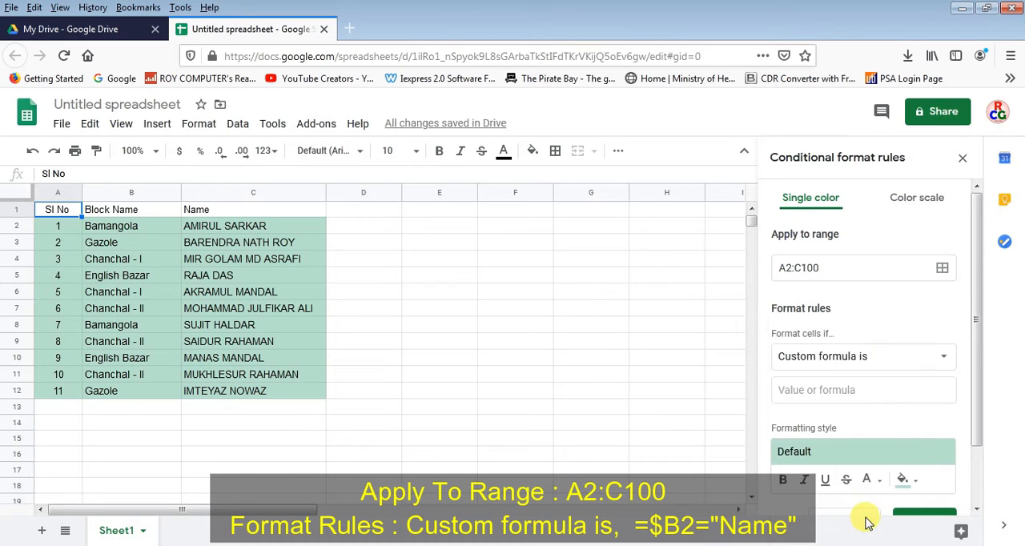
Enter =$B2="Bamangola" as the rule's custom formula
click(834, 385)
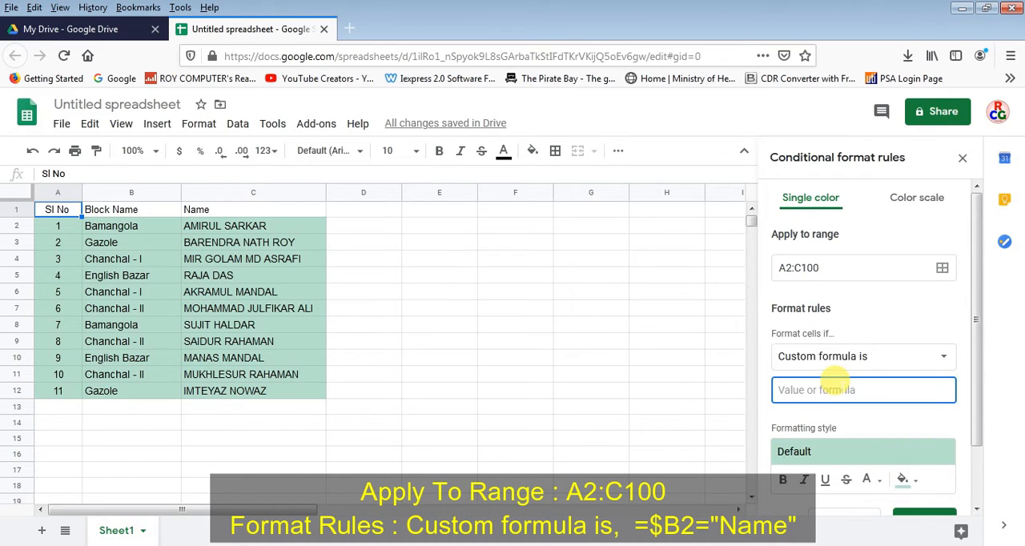
text(=$)
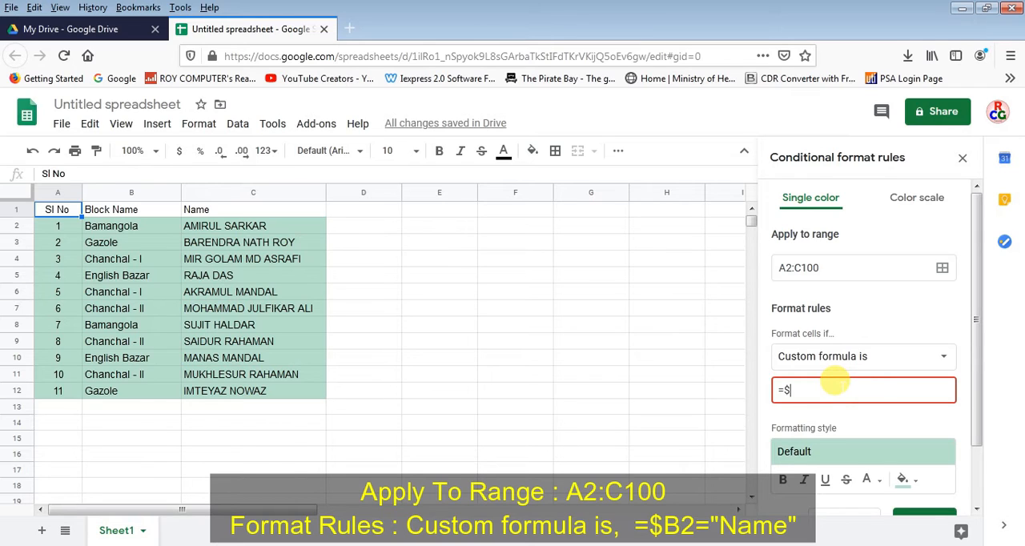
text(B2)
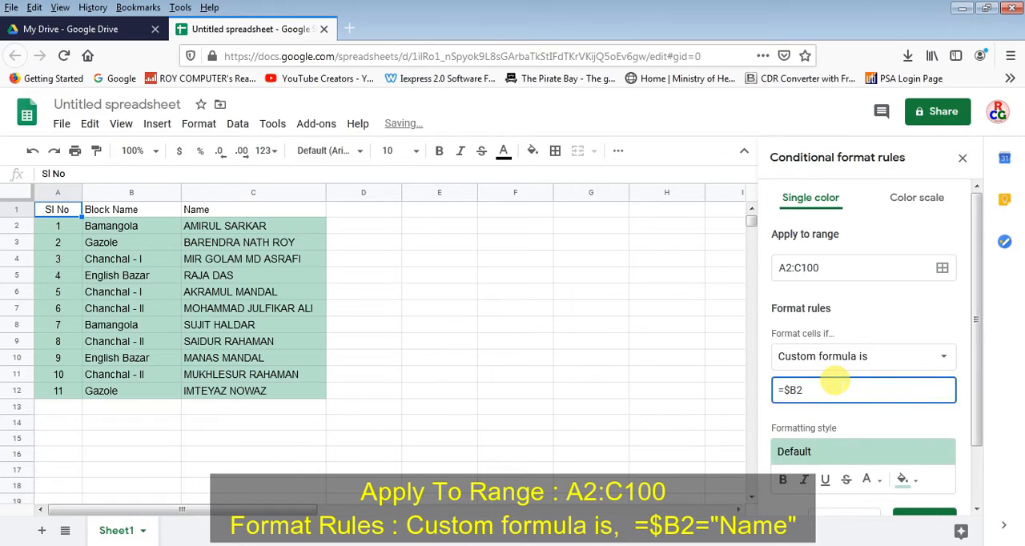
text(=)
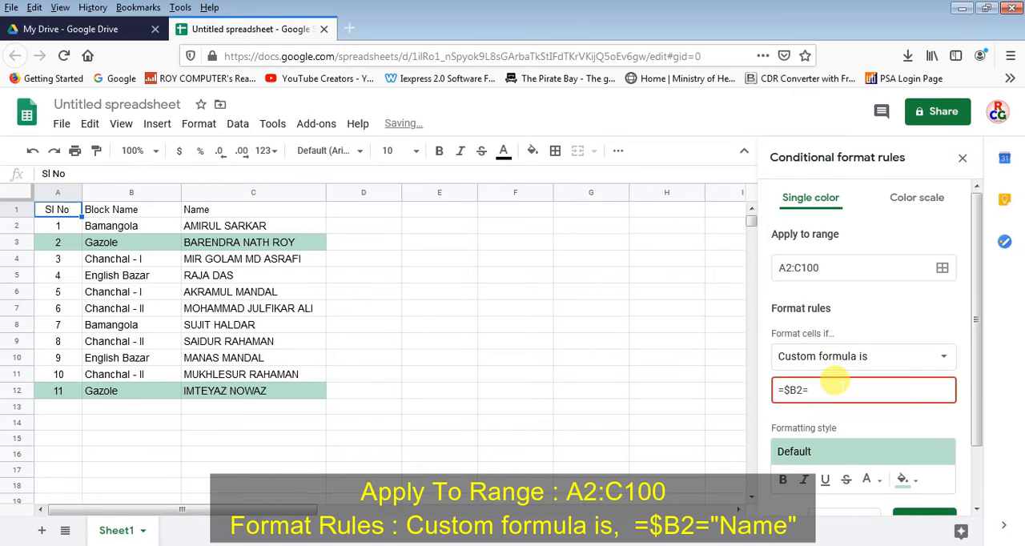
text(")
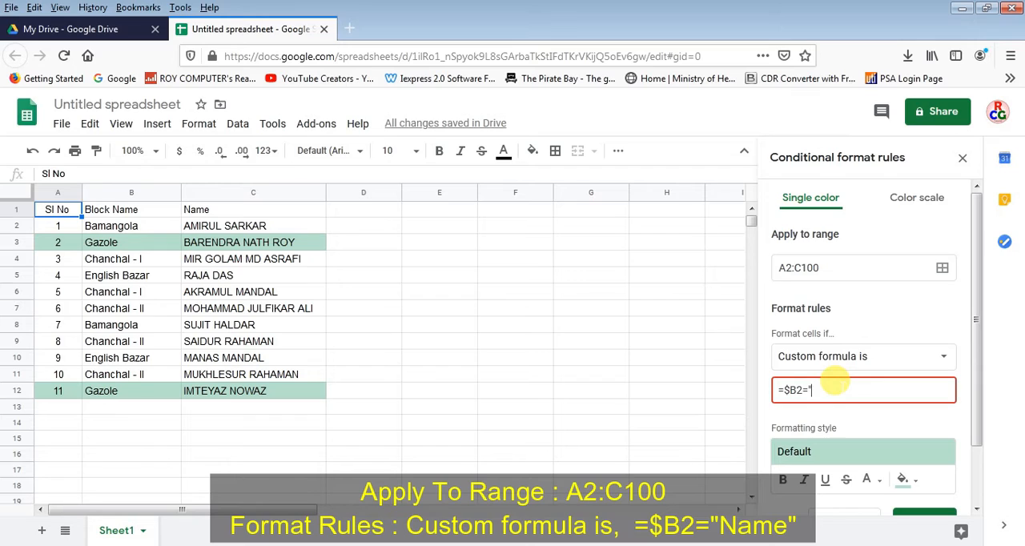
text(Bamangola")
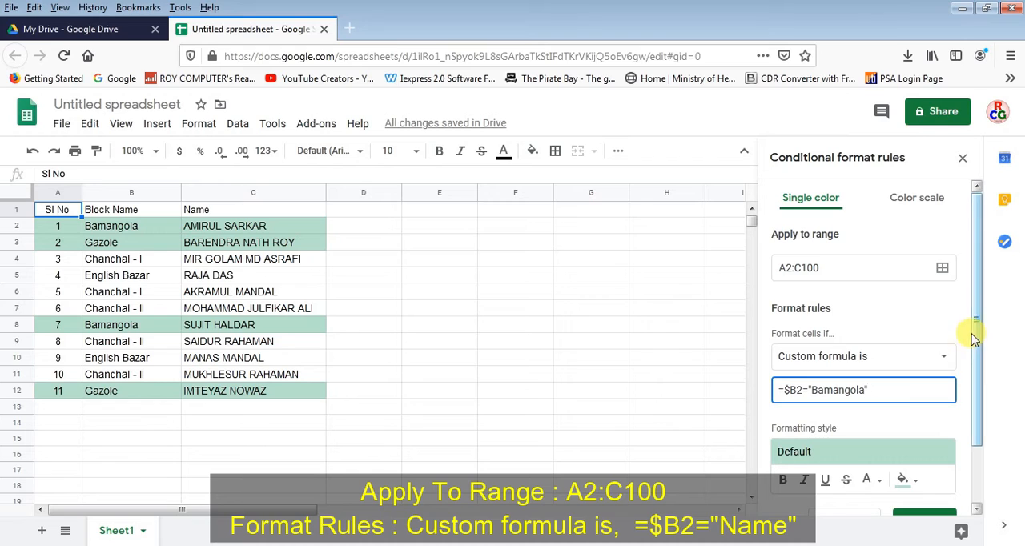
Give the Bamangola rule a light pink fill color
drag(973, 330, 990, 419)
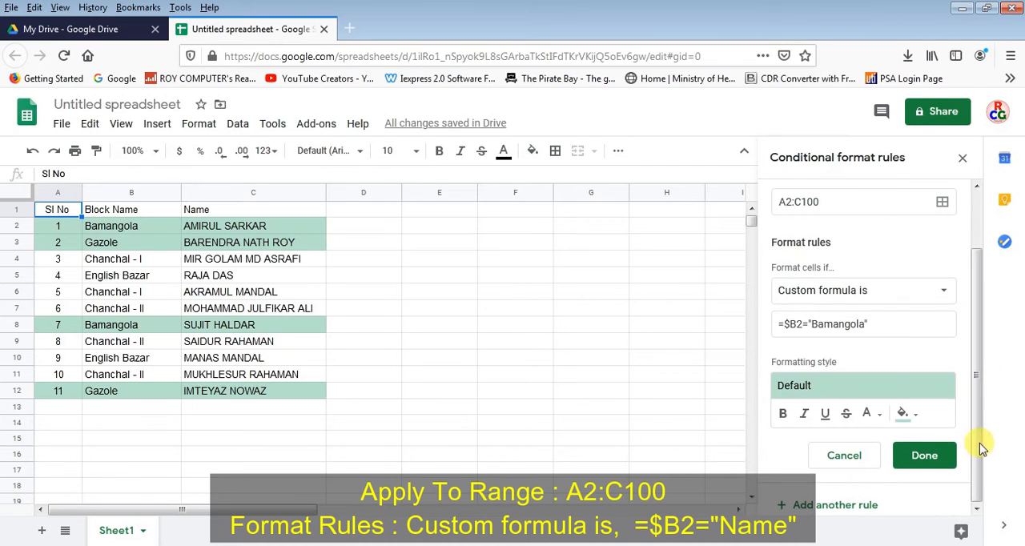
click(915, 415)
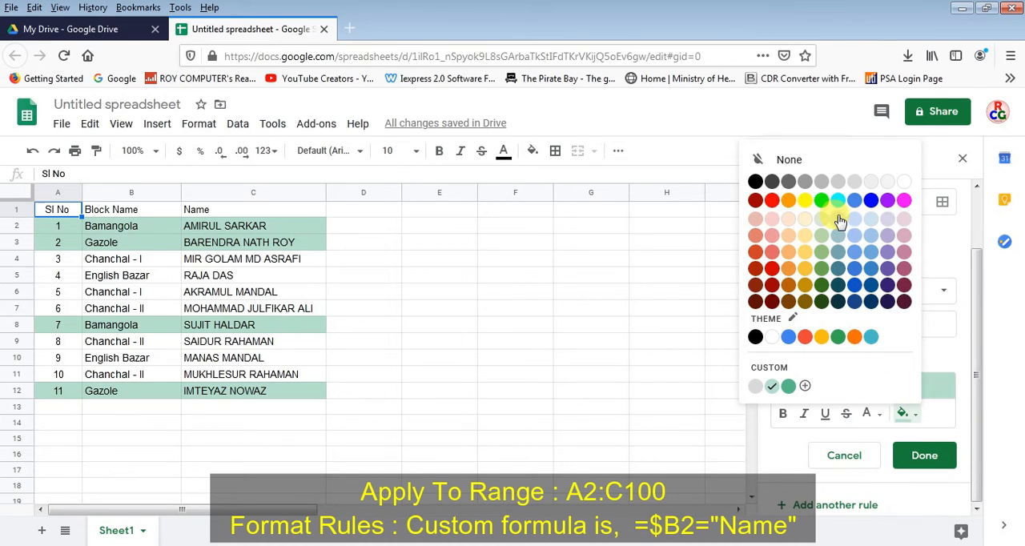
click(903, 237)
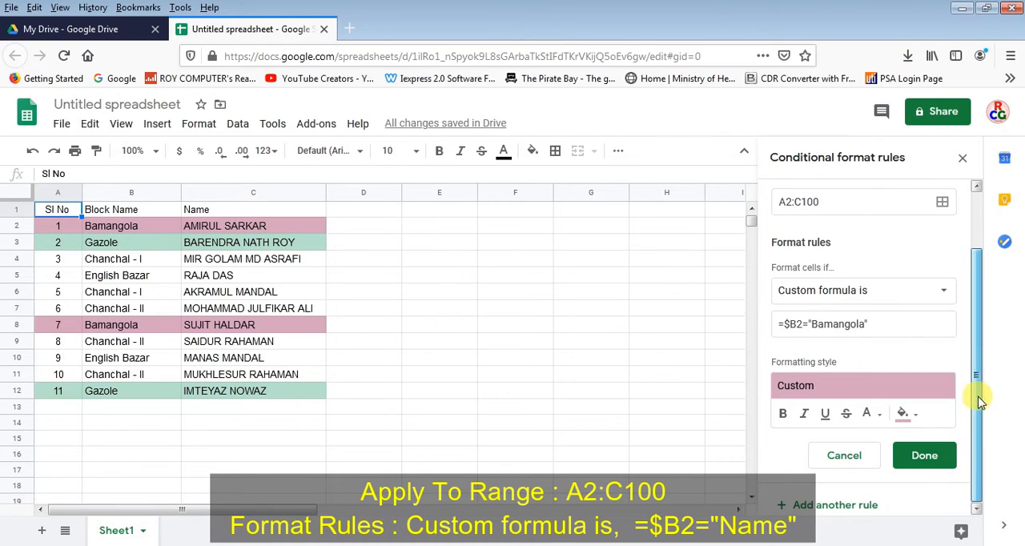
Add another rule for A2:C100 with the custom formula =$B2="Chanchal - I"
click(829, 506)
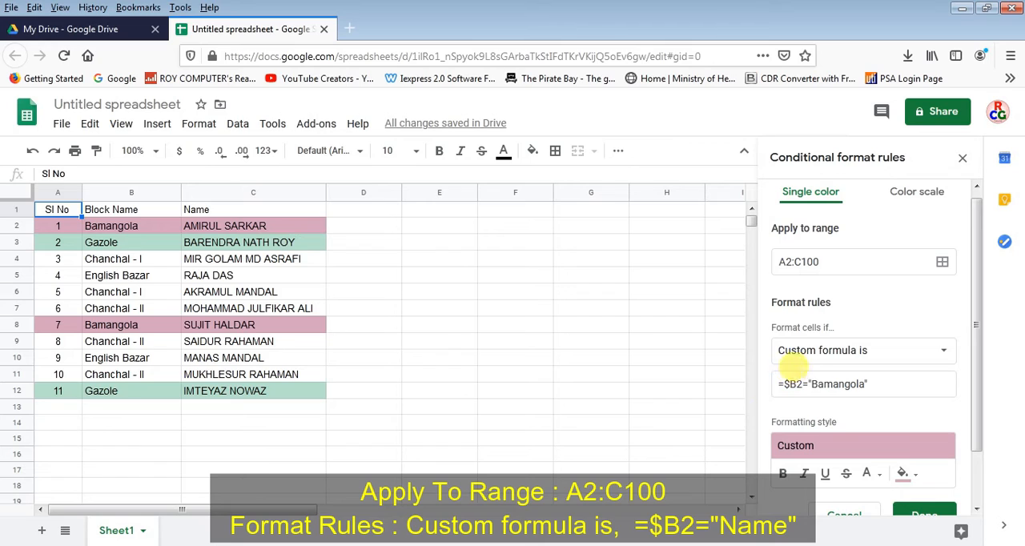
drag(810, 377, 853, 375)
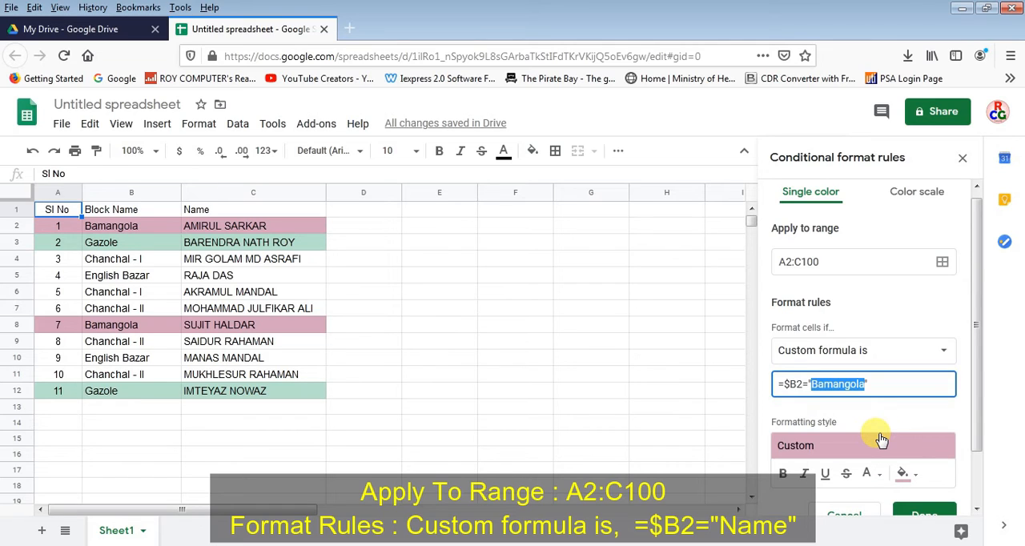
text(C)
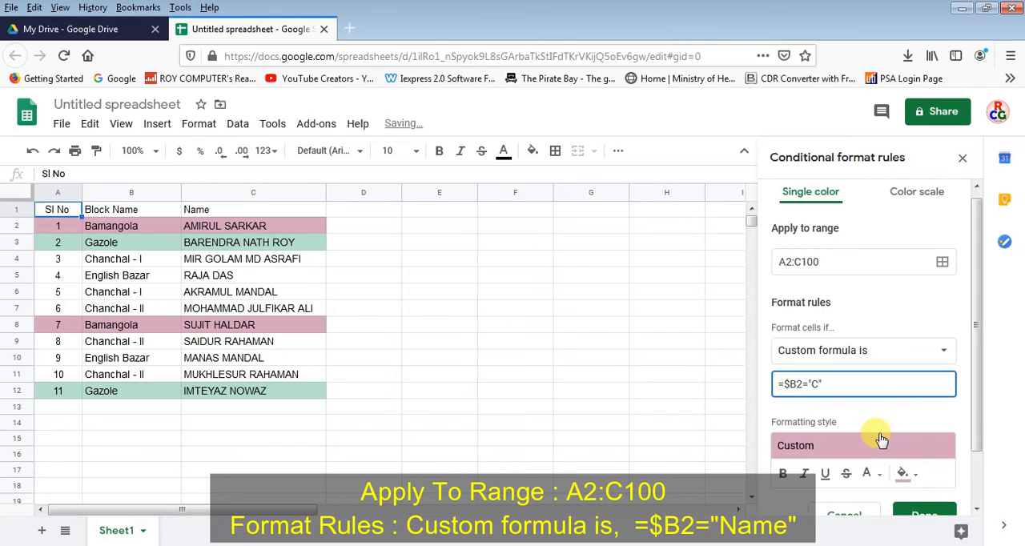
text(hanchal - I)
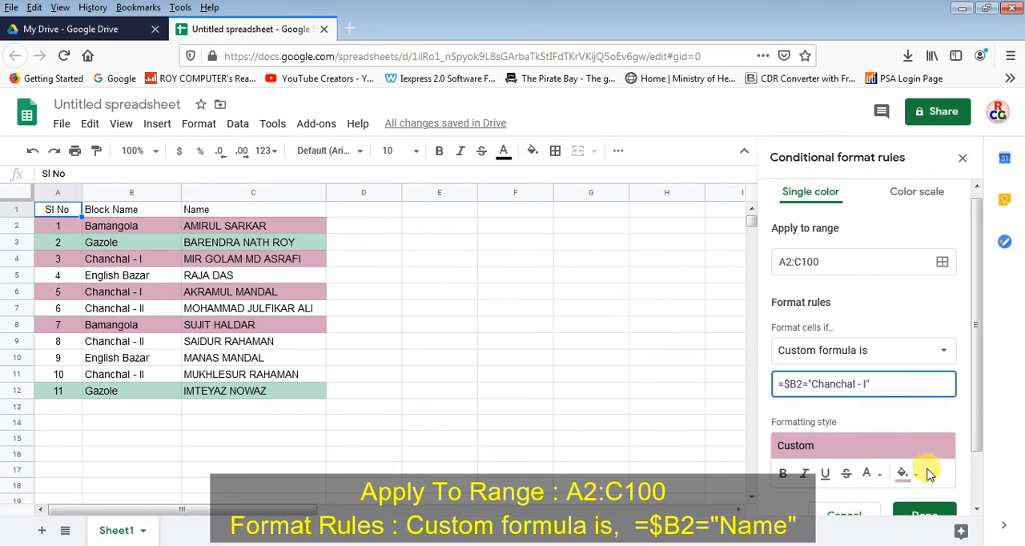
Try a light green fill on the Chanchal - I rule and settle on a medium blue fill
click(902, 473)
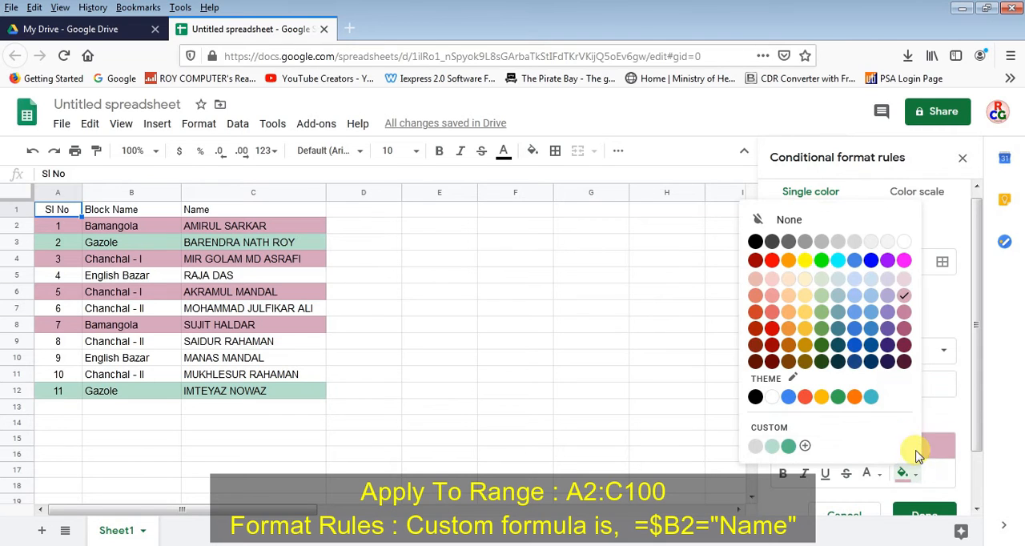
click(821, 295)
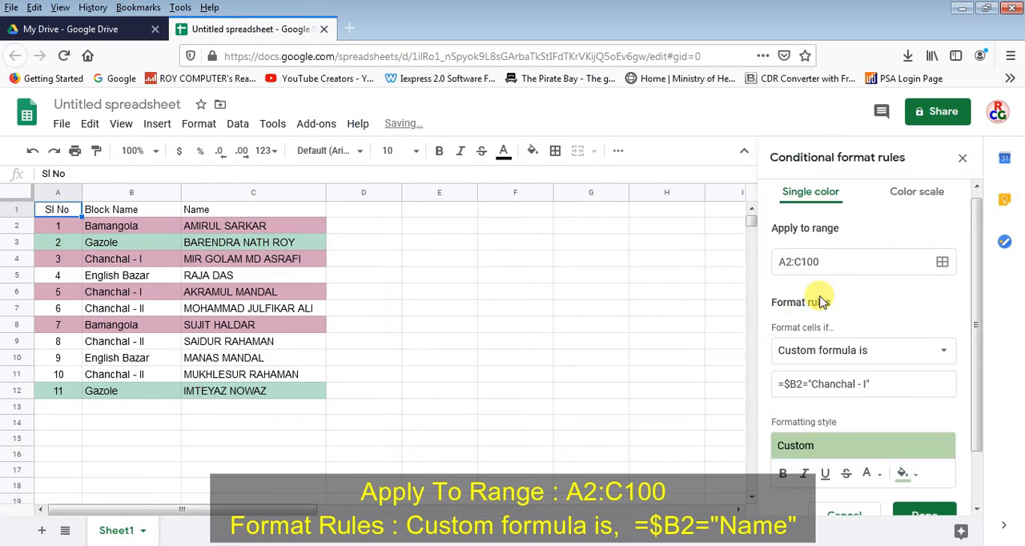
click(903, 473)
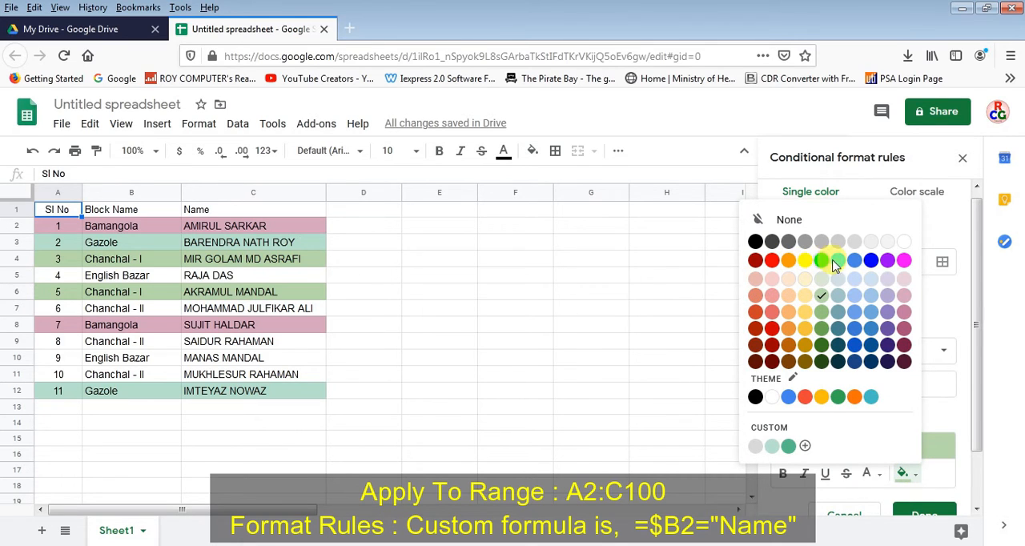
click(853, 312)
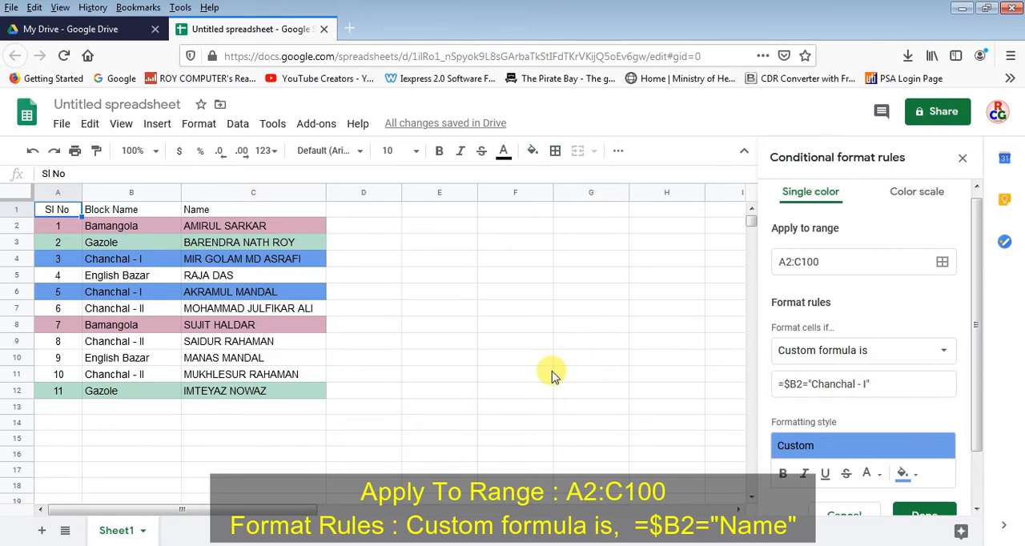
Add another rule for A2:C100 with the custom formula =$B2="Chanchal - II"
drag(977, 347, 970, 407)
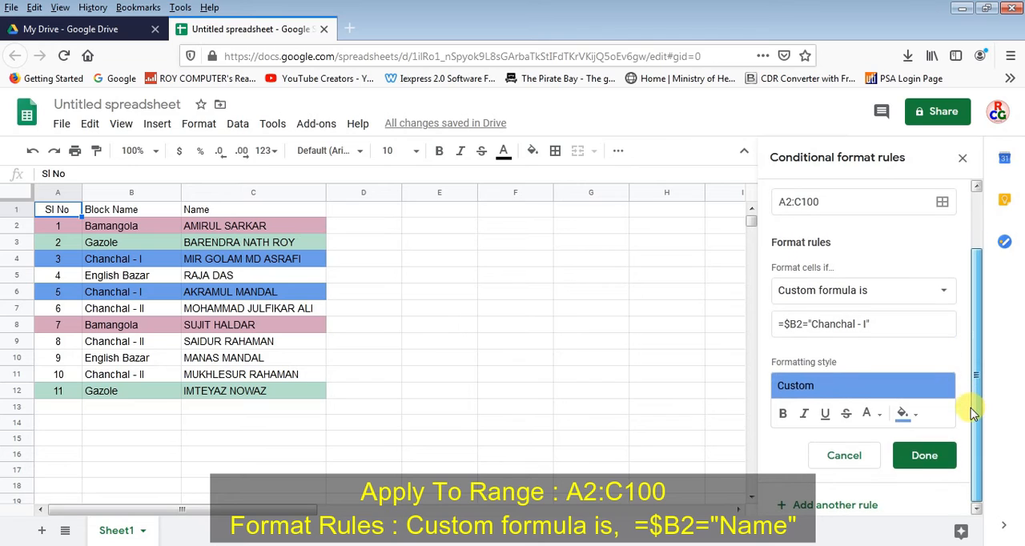
click(816, 504)
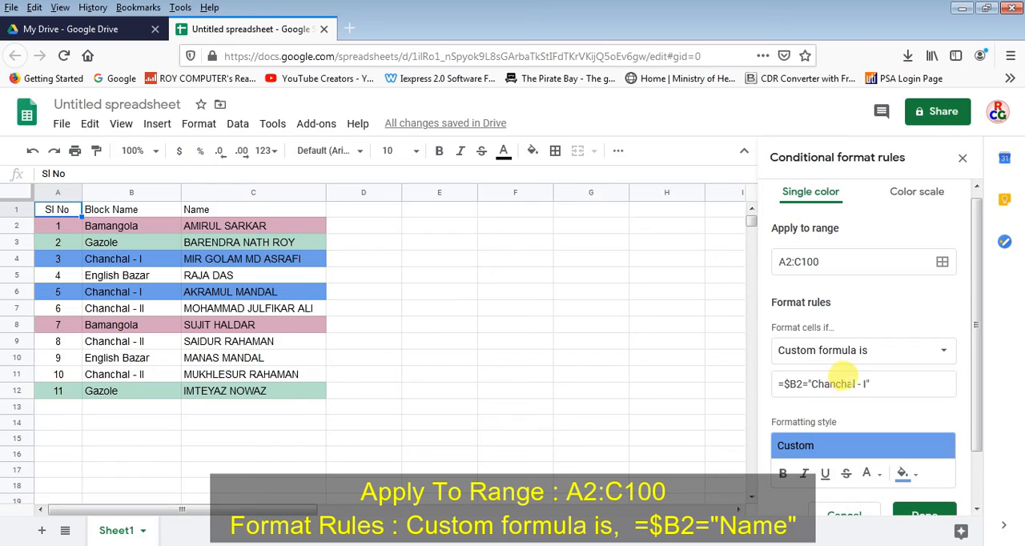
drag(810, 384, 866, 383)
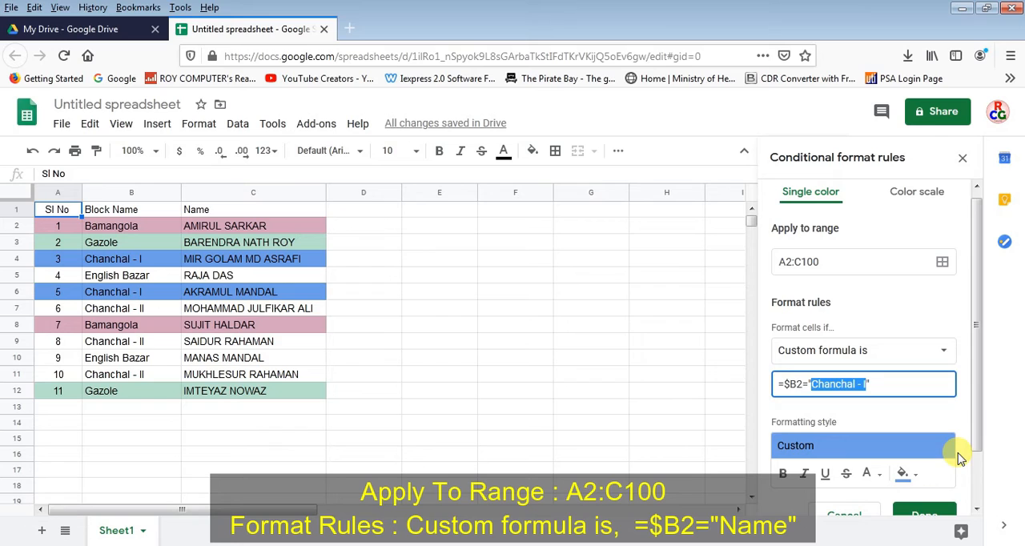
click(869, 386)
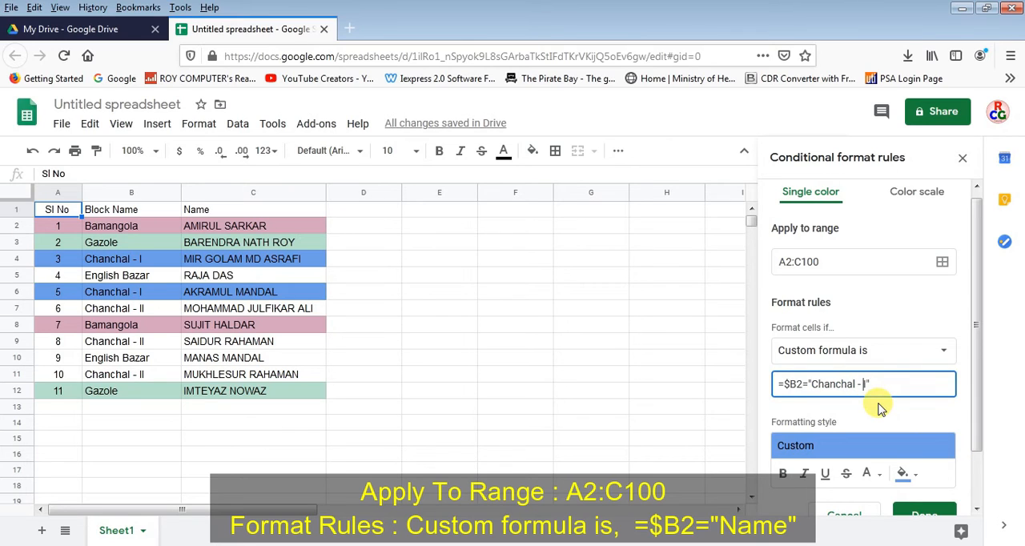
text(II)
Try a dark pink fill on the Chanchal - II rule and settle on a cyan fill
click(916, 476)
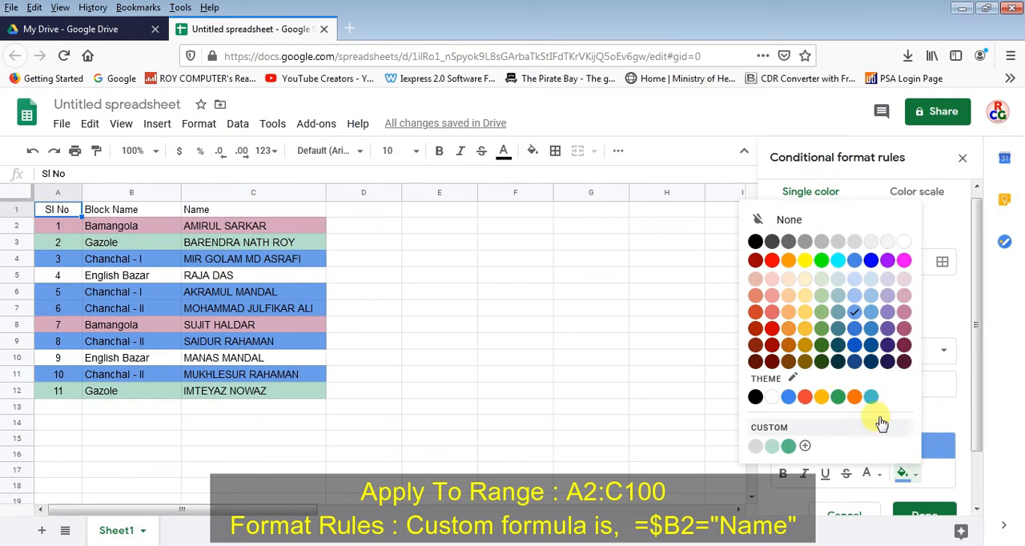
click(904, 313)
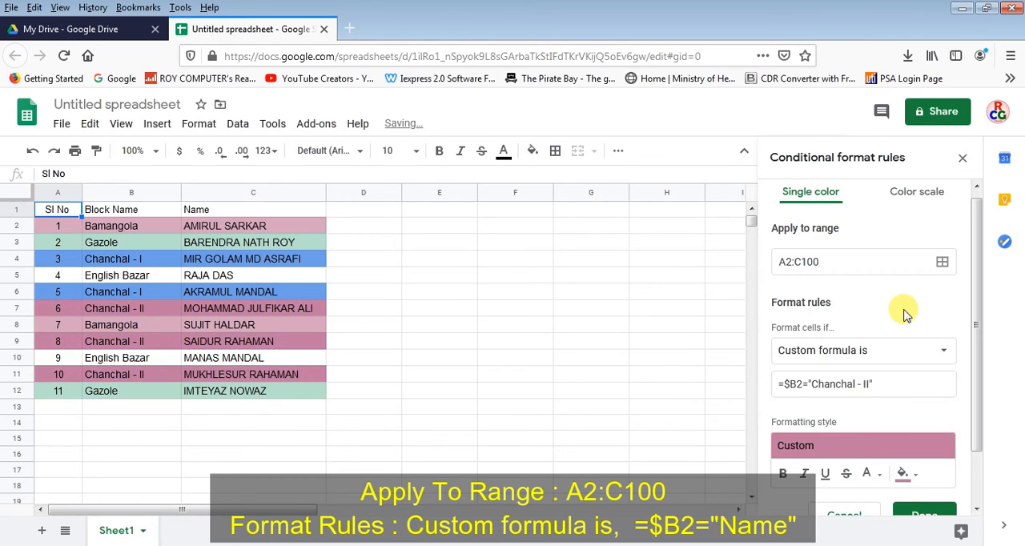
click(903, 473)
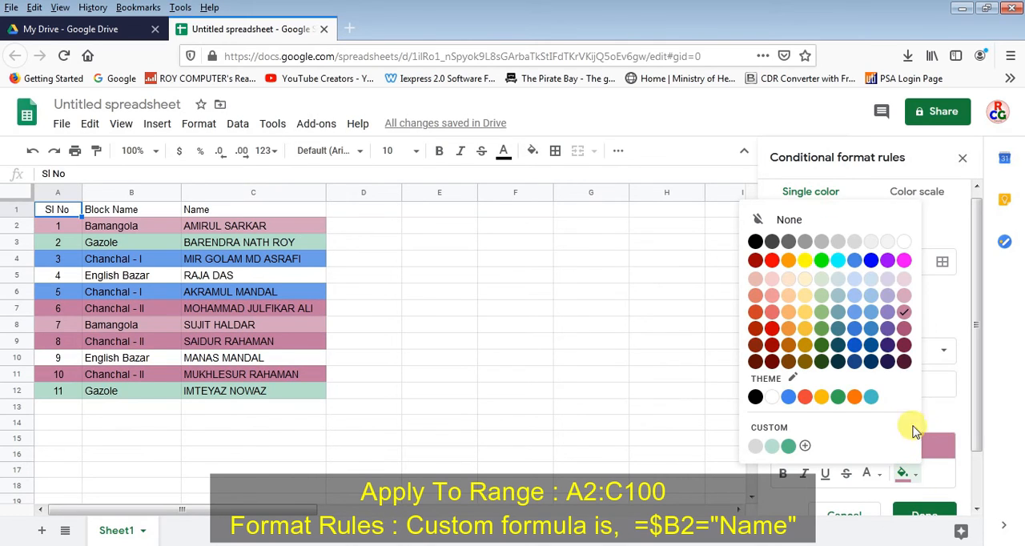
click(837, 260)
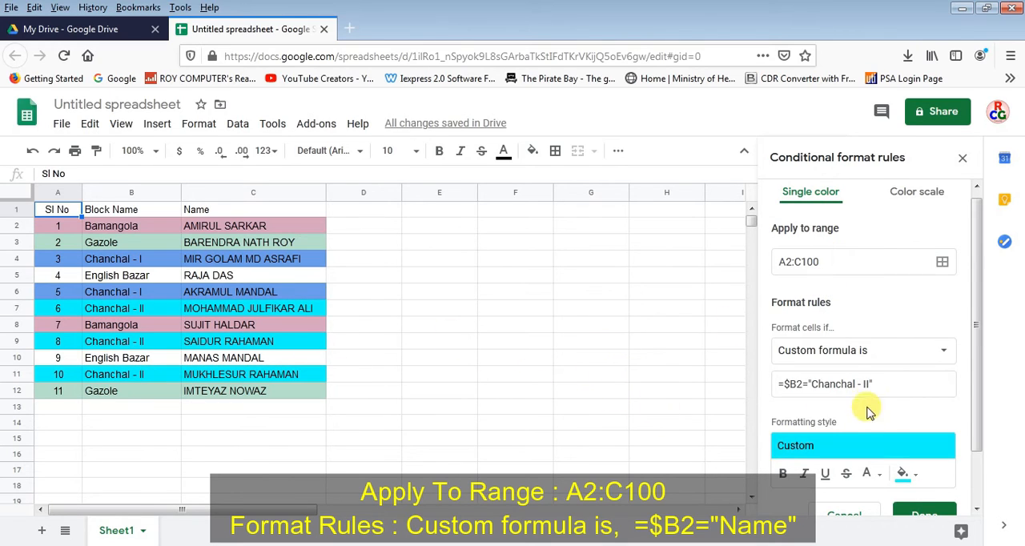
Add another rule for A2:C100 with the custom formula =$B2="English Bazar"
scroll(913, 368, down, 2)
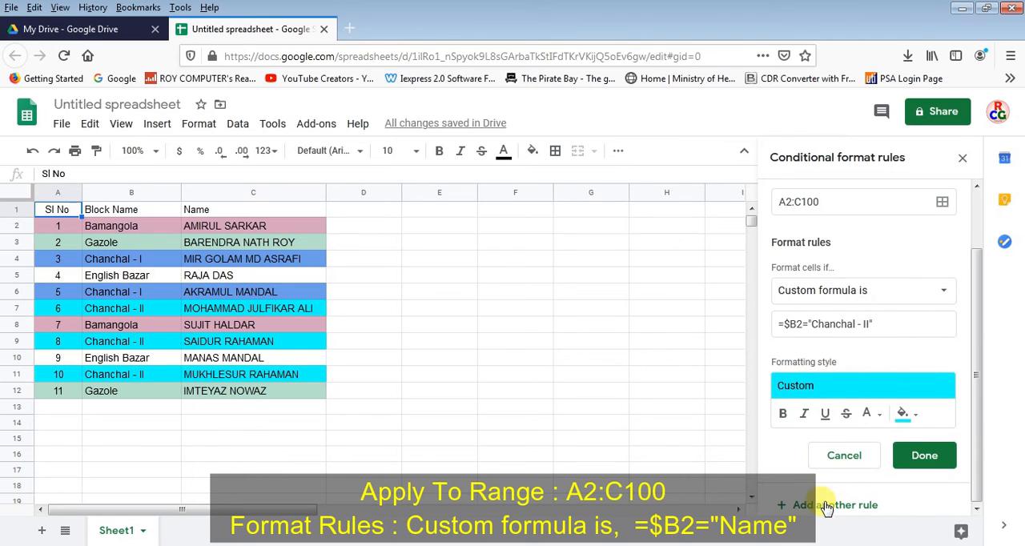
scroll(825, 504, up, 2)
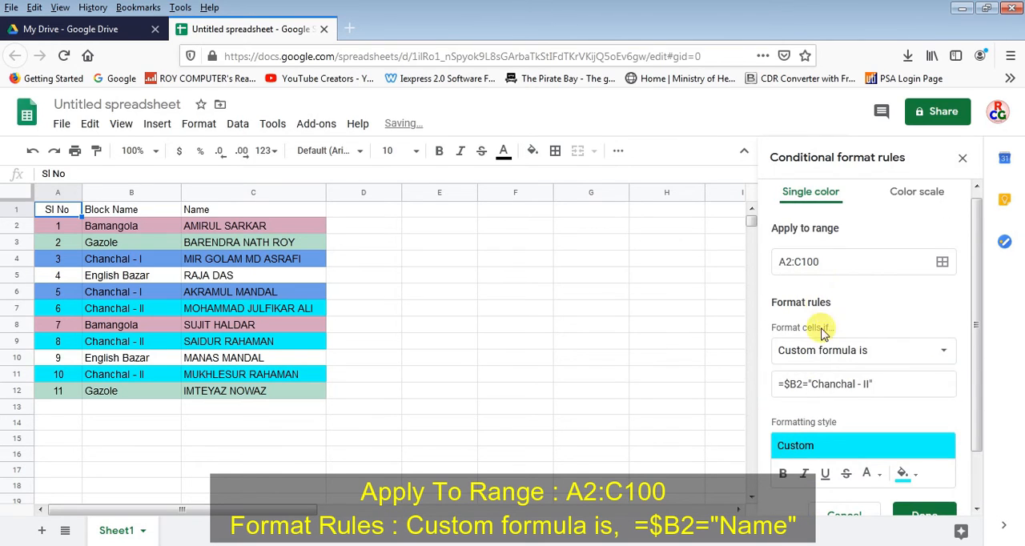
drag(810, 384, 869, 385)
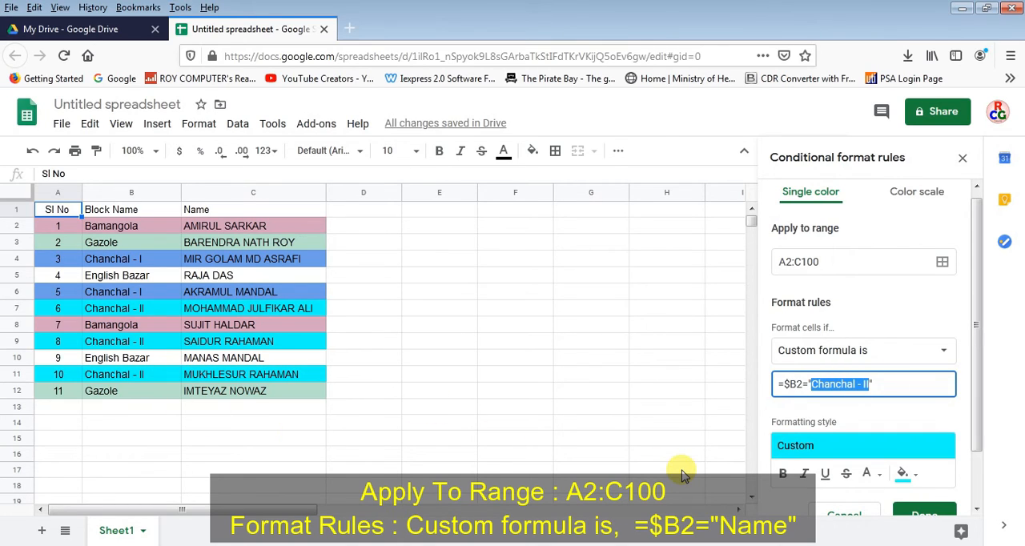
text(En)
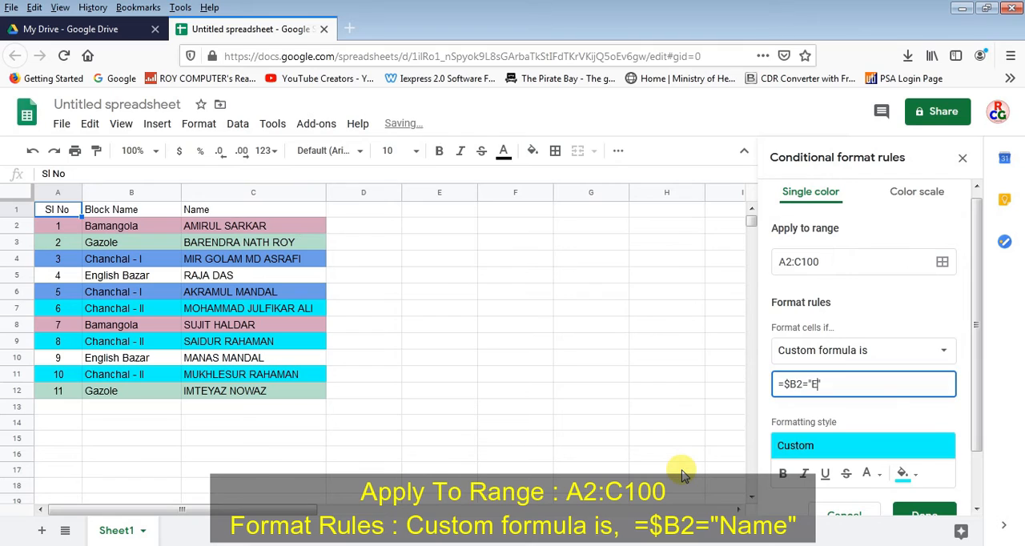
text(glish)
text(Bazar)
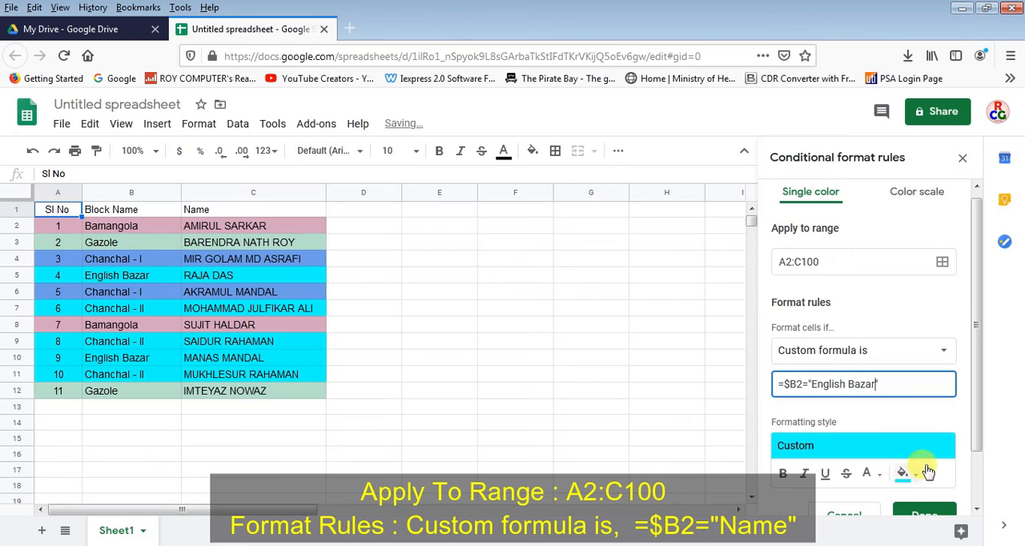
Give the English Bazar rule an orange fill color
click(903, 473)
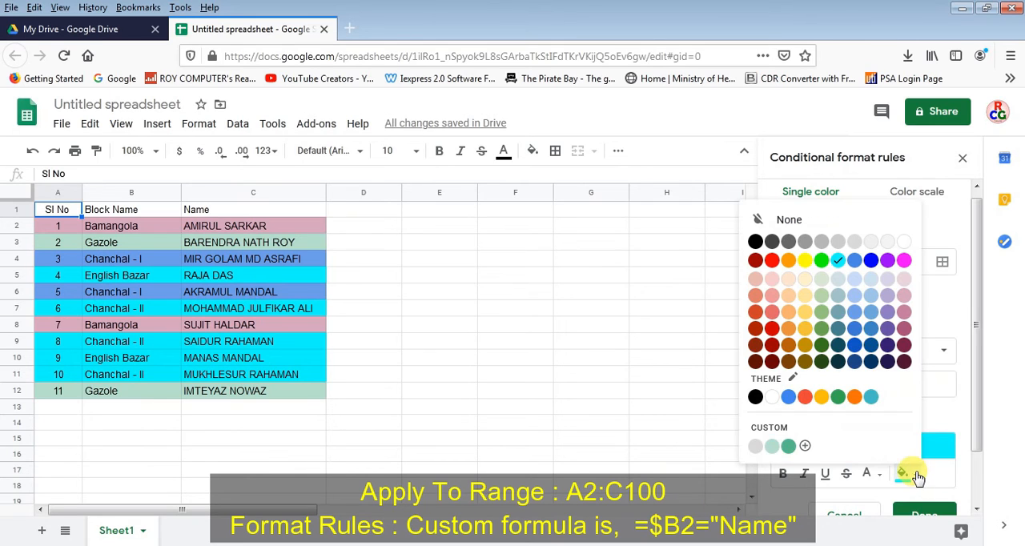
click(788, 260)
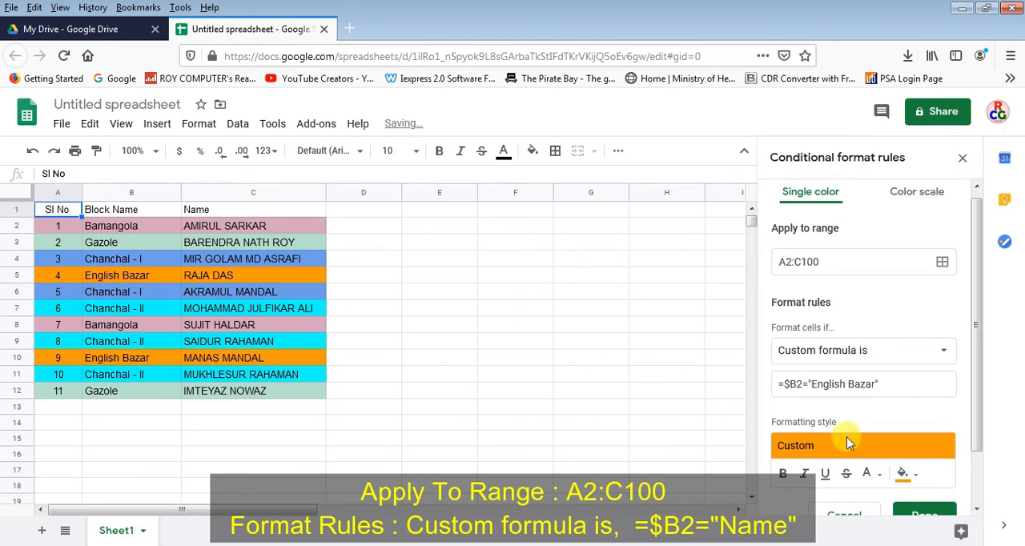
scroll(975, 412, down, 2)
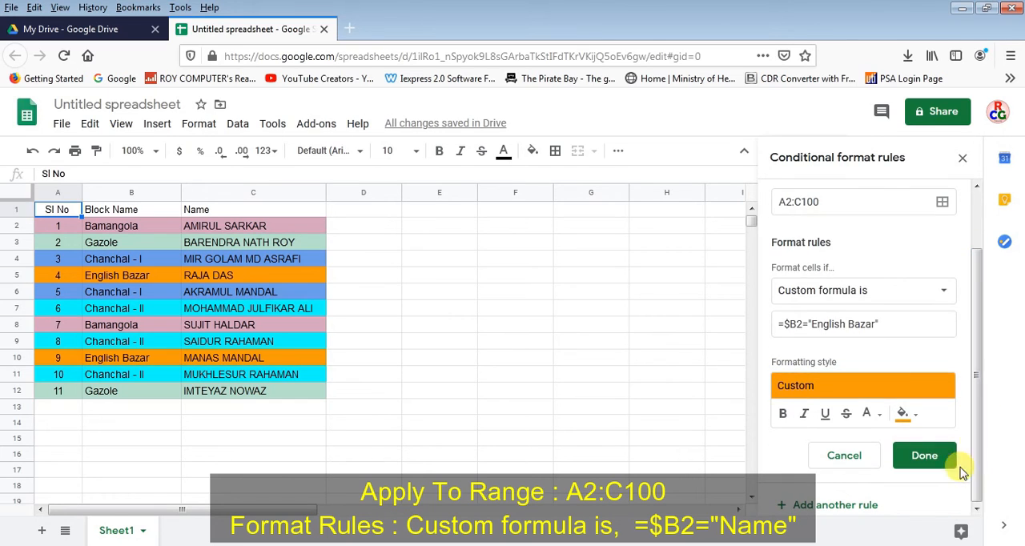
Save the English Bazar rule and close the conditional formatting settings
click(931, 458)
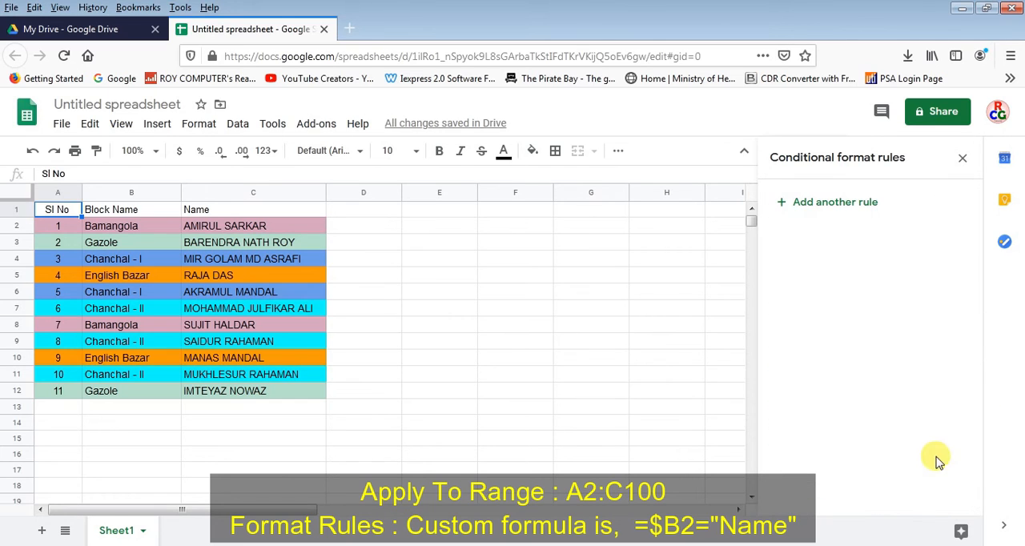
click(962, 157)
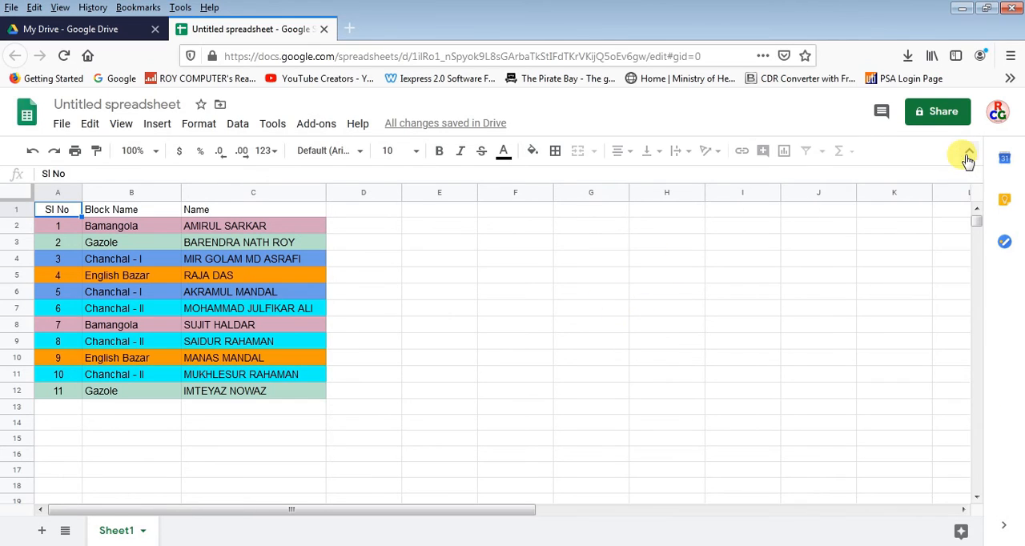
click(497, 276)
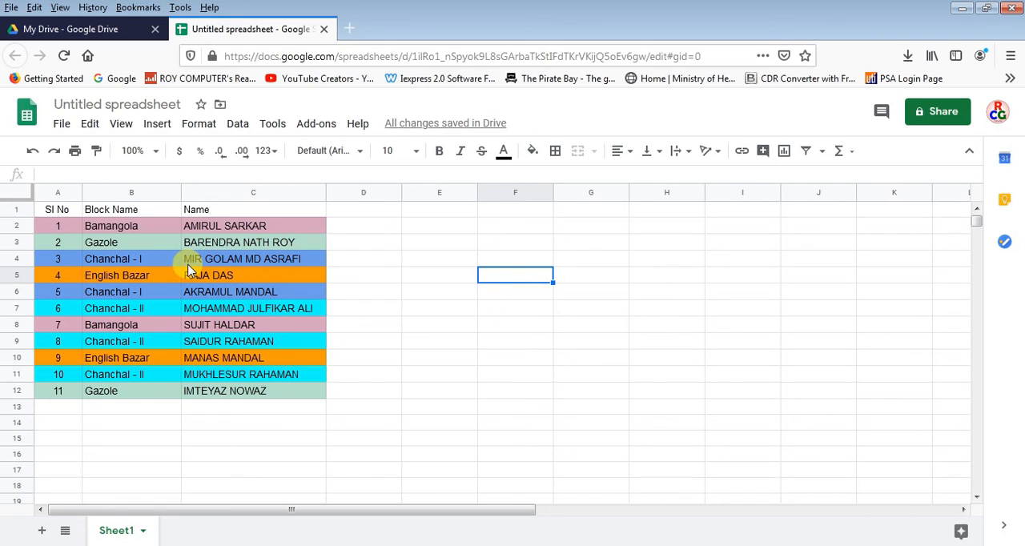
Start a new entry in row 13 with serial number 12 and block name Chanchal - I
click(69, 409)
text(12)
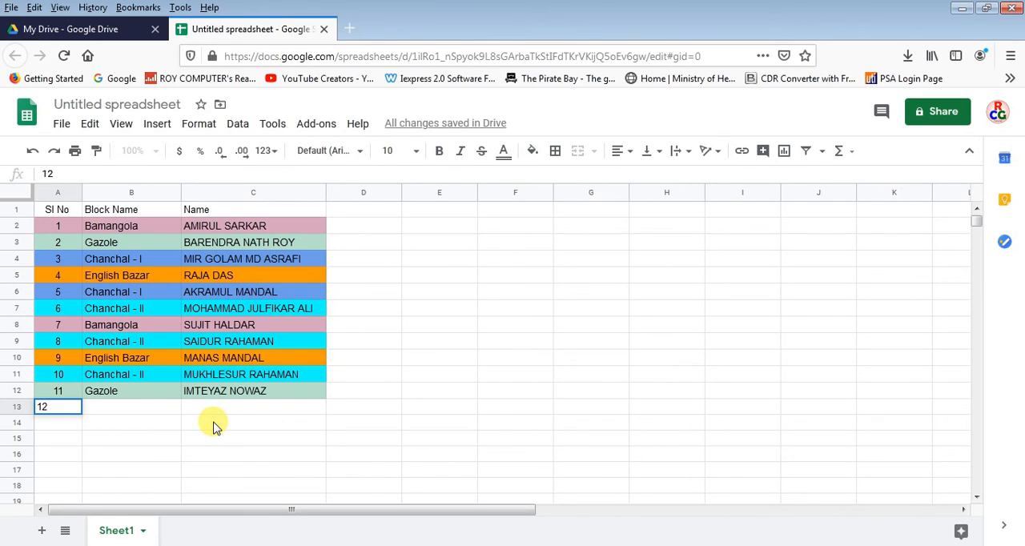
key(Tab)
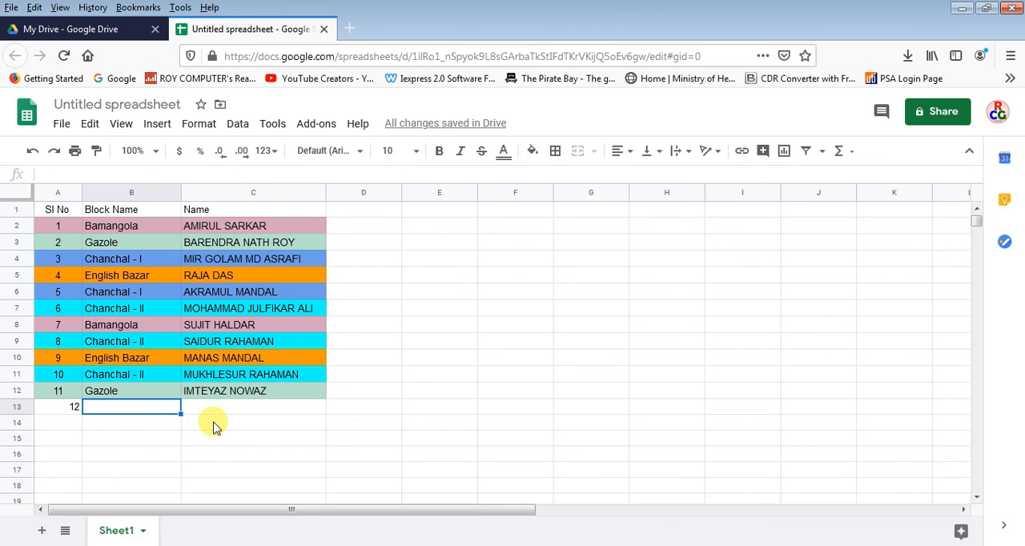
text(Ch)
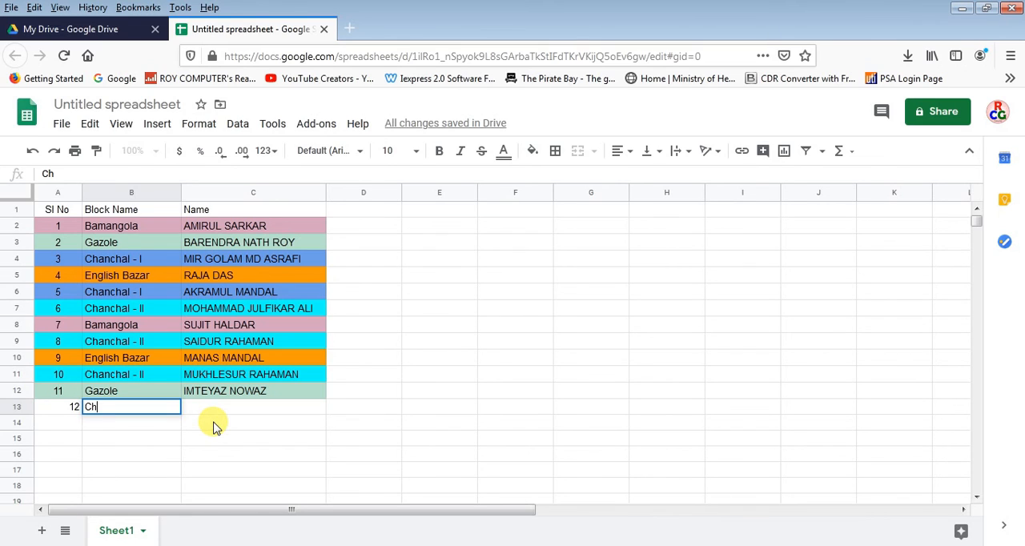
text(anchal - I)
key(Tab)
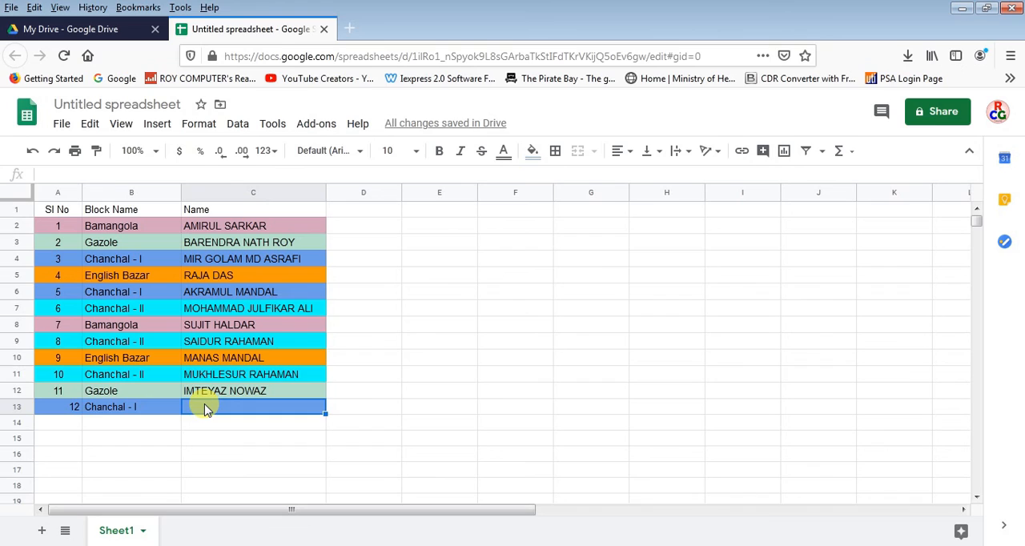
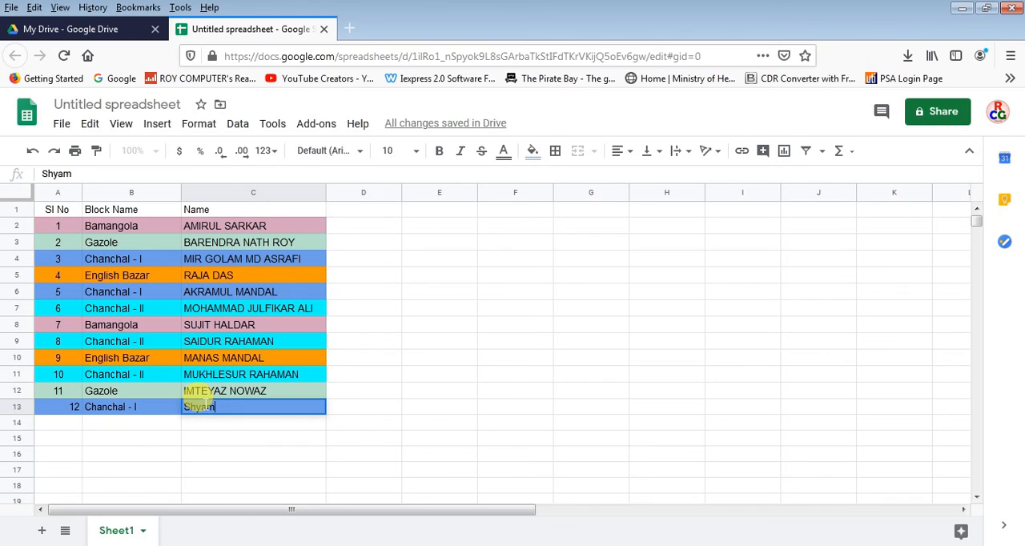
Fill in the person's full name in C13 for the new Chanchal - I entry
key(Tab)
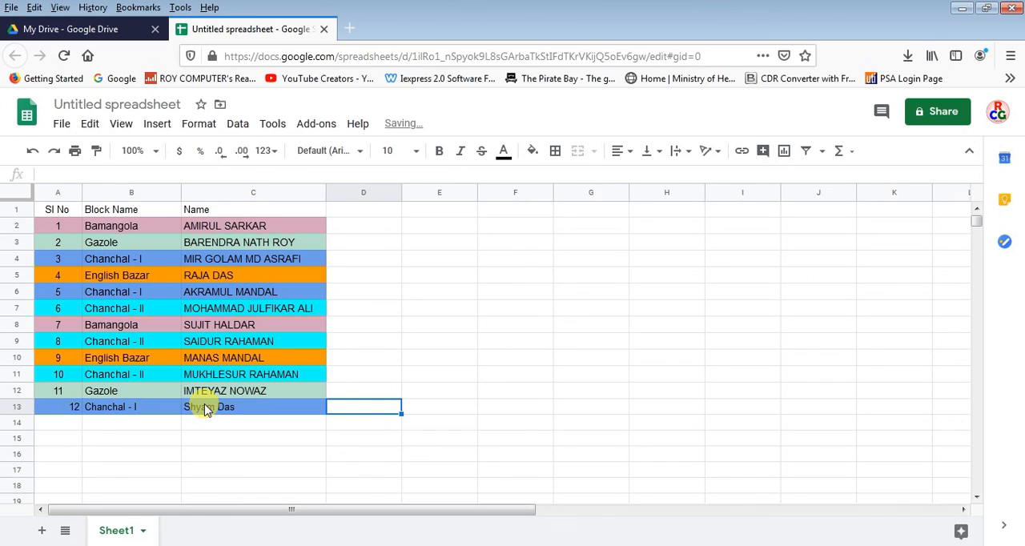
Enter the block name Gazole in B14 to test its row color
click(148, 426)
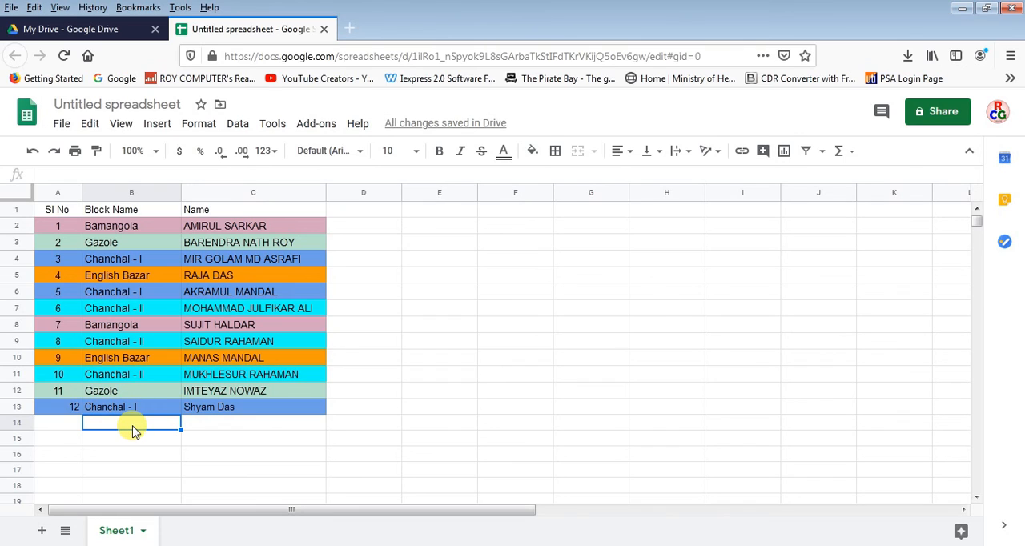
text(Gazole)
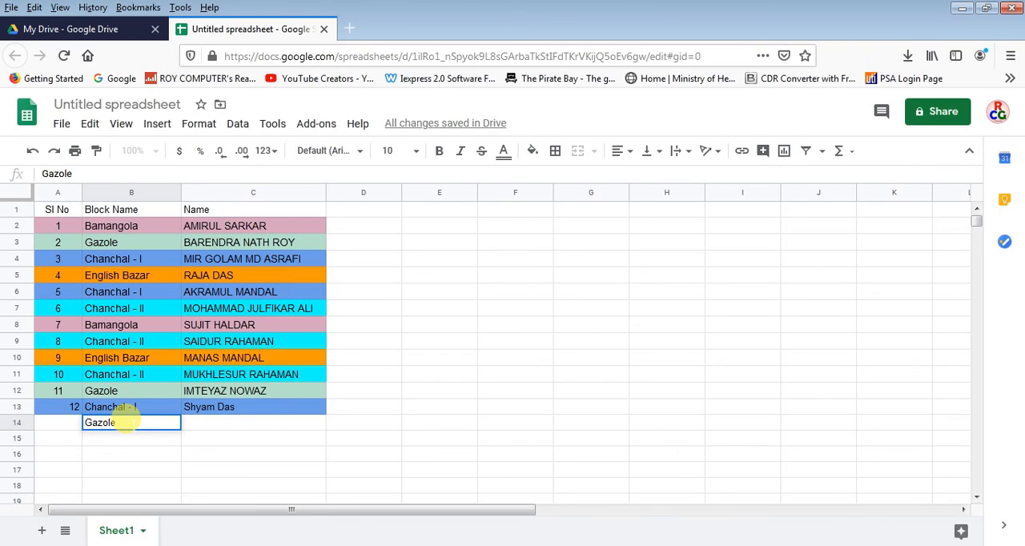
key(Tab)
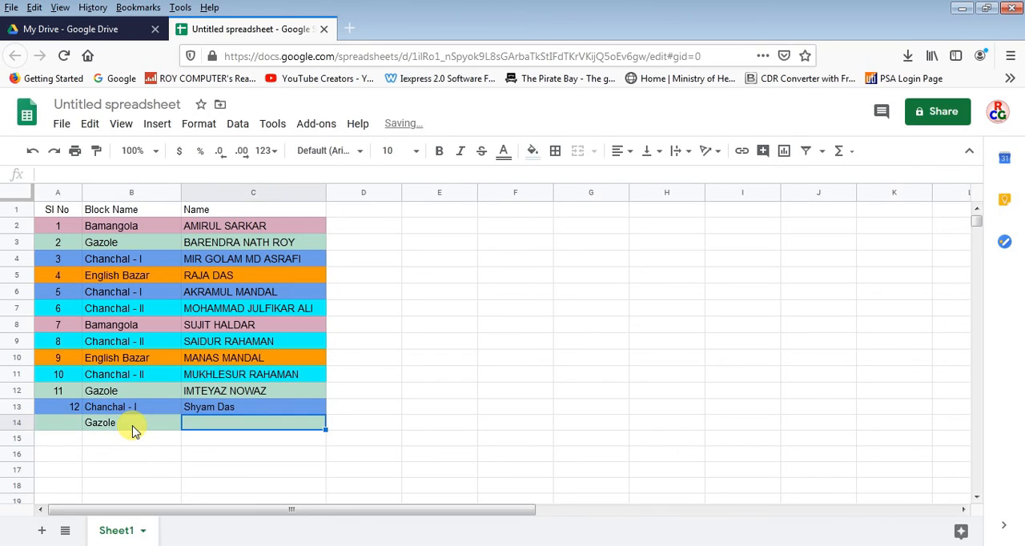
key(Return)
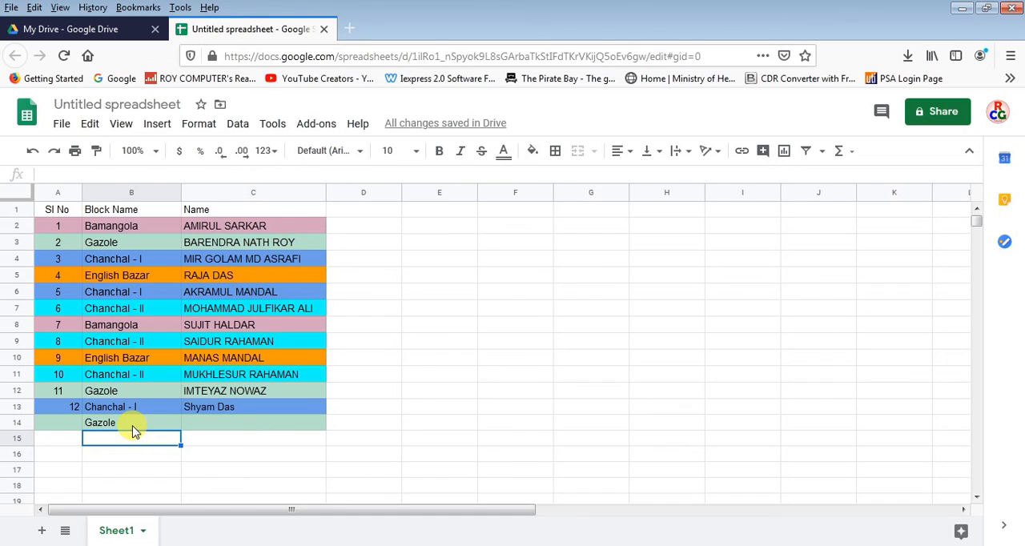
Enter the block name English Bazar in B15 to test its row color
text(E)
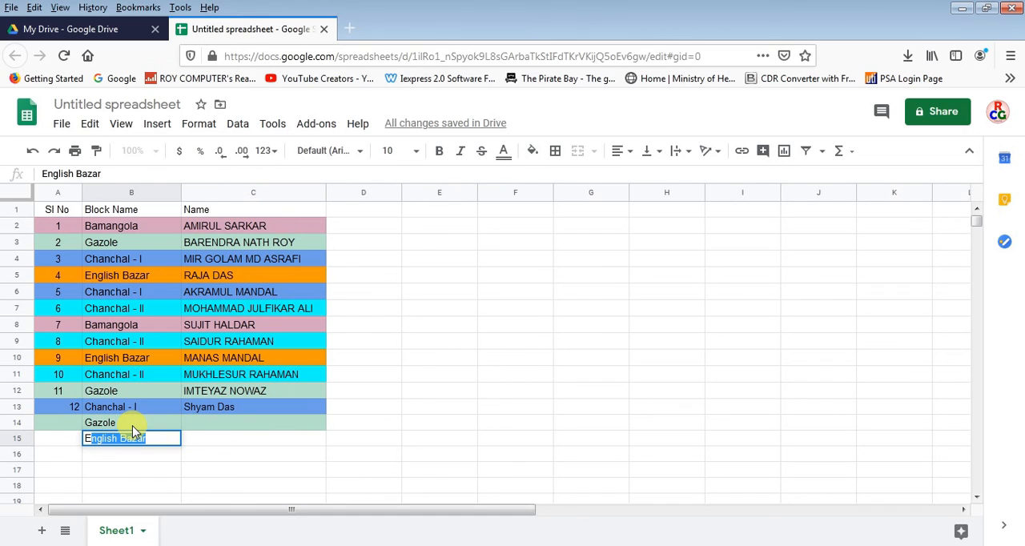
text(nglish Bazar)
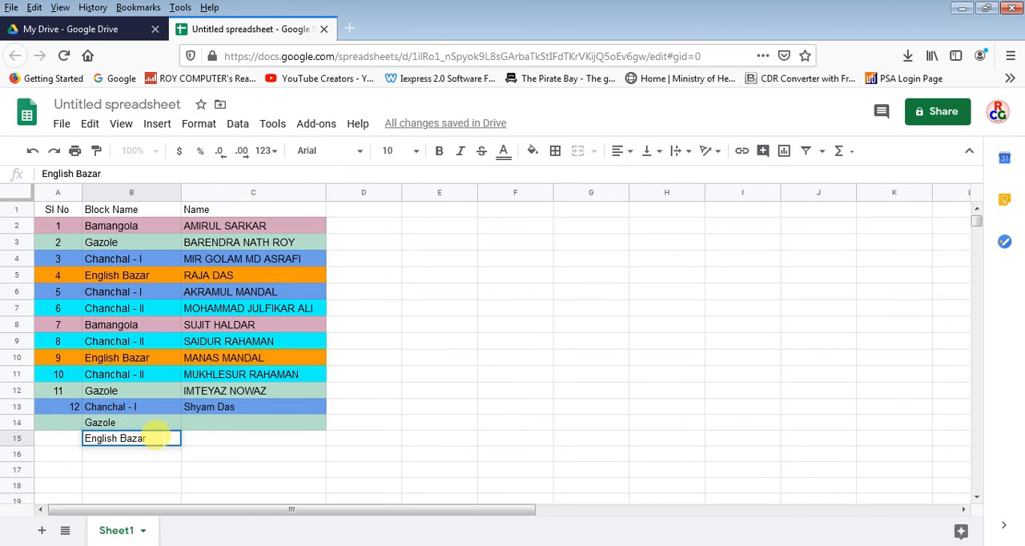
key(Tab)
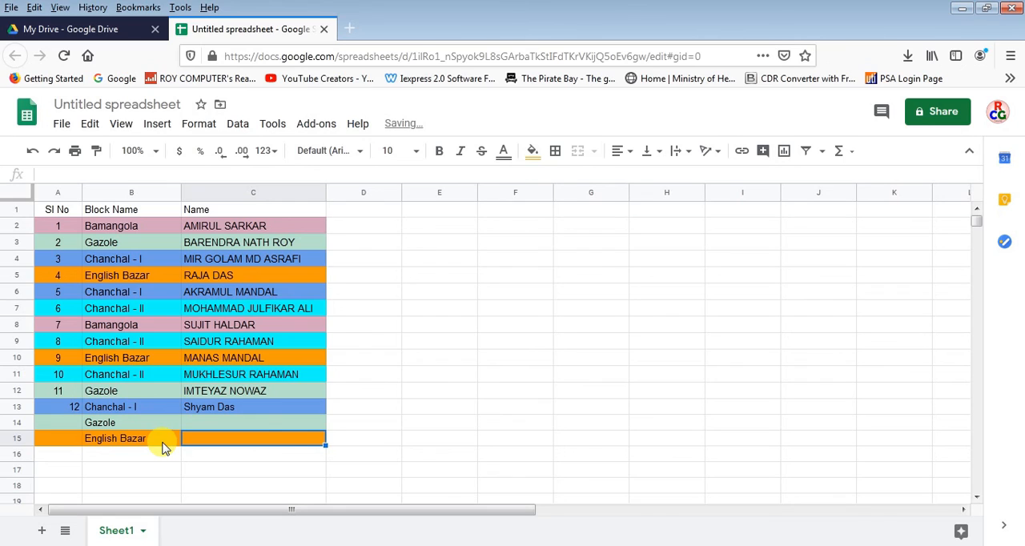
click(445, 410)
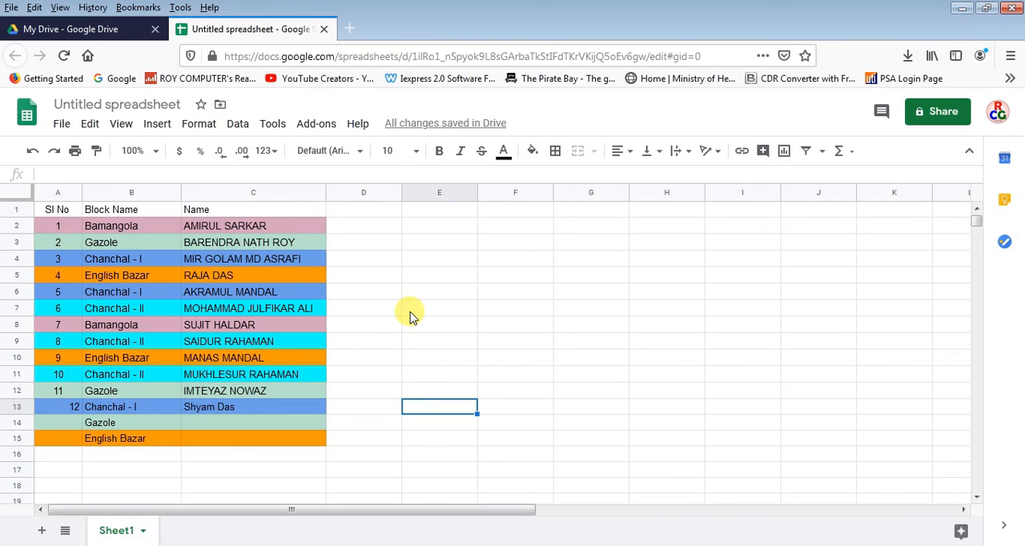